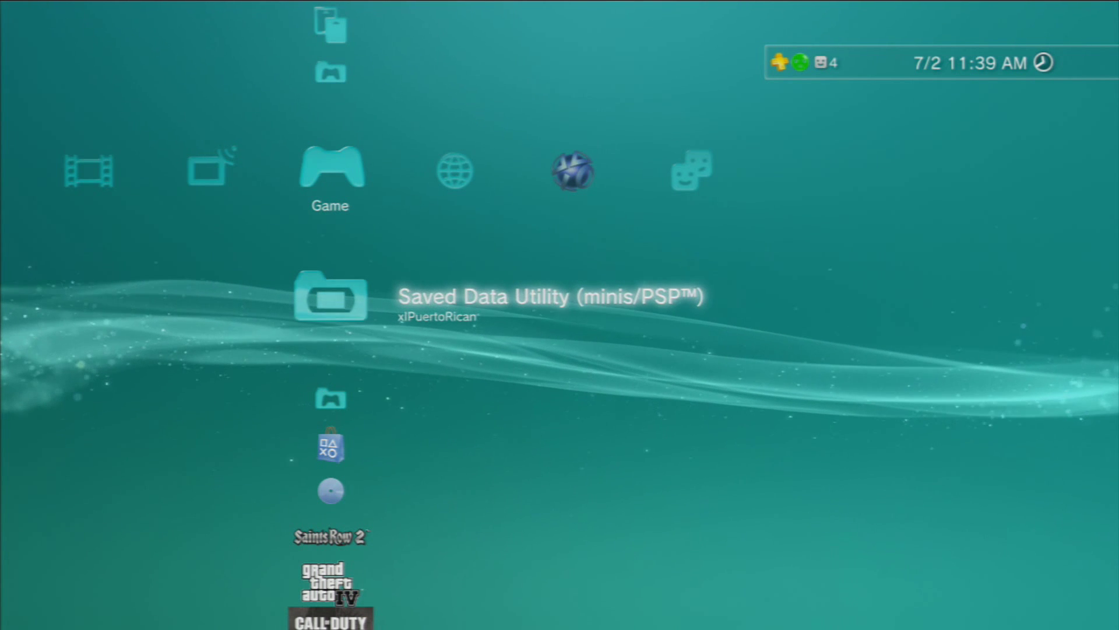
Copy the Call of Duty: Black Ops II save (BLUS31011) from the PS3 Saved Data Utility to the storage device.
{"action": "key", "text": "Down"}
{"action": "key", "text": "Return"}
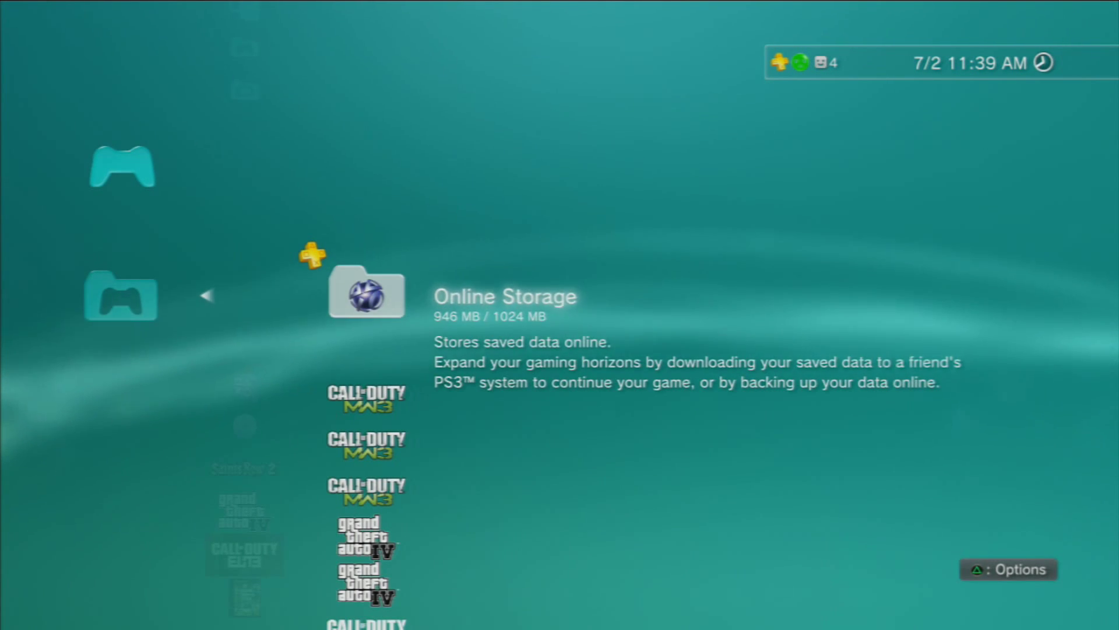
{"action": "key", "text": "Down"}
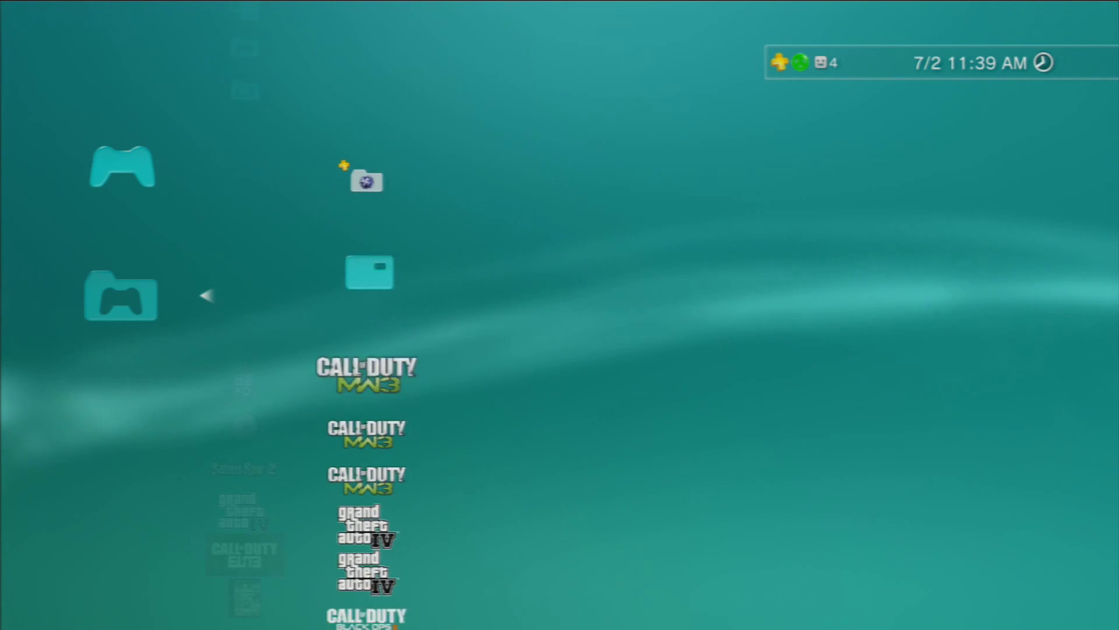
{"action": "key", "text": "Down"}
{"action": "key", "text": "Down"}
{"action": "key", "text": "Down"}
{"action": "key", "text": "Down"}
{"action": "key", "text": "Down"}
{"action": "key", "text": "Down"}
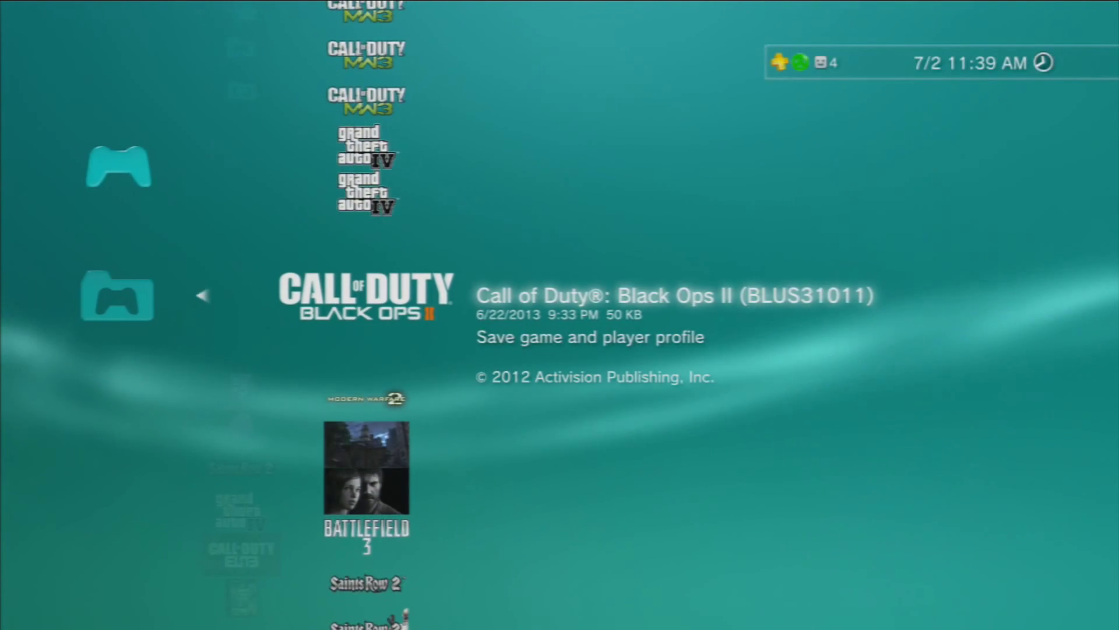
{"action": "key", "text": "Menu"}
{"action": "key", "text": "Return"}
{"action": "key", "text": "Return"}
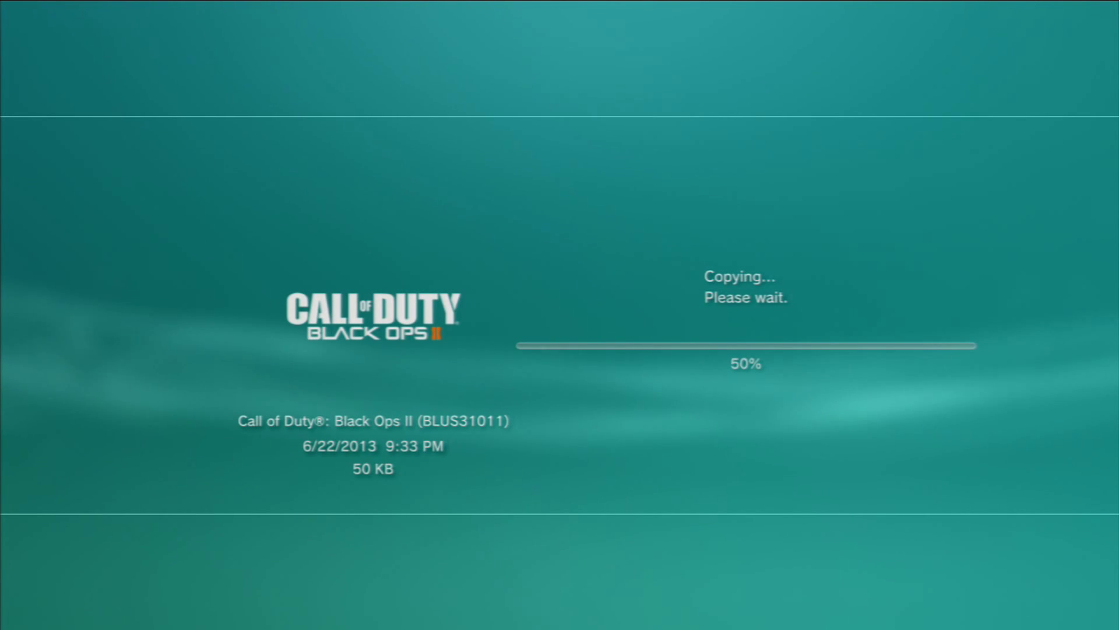
{"action": "key", "text": "Escape"}
{"action": "key", "text": "Right"}
{"action": "key", "text": "Right"}
{"action": "key", "text": "Right"}
{"action": "key", "text": "Left"}
{"action": "key", "text": "Left"}
{"action": "key", "text": "Left"}
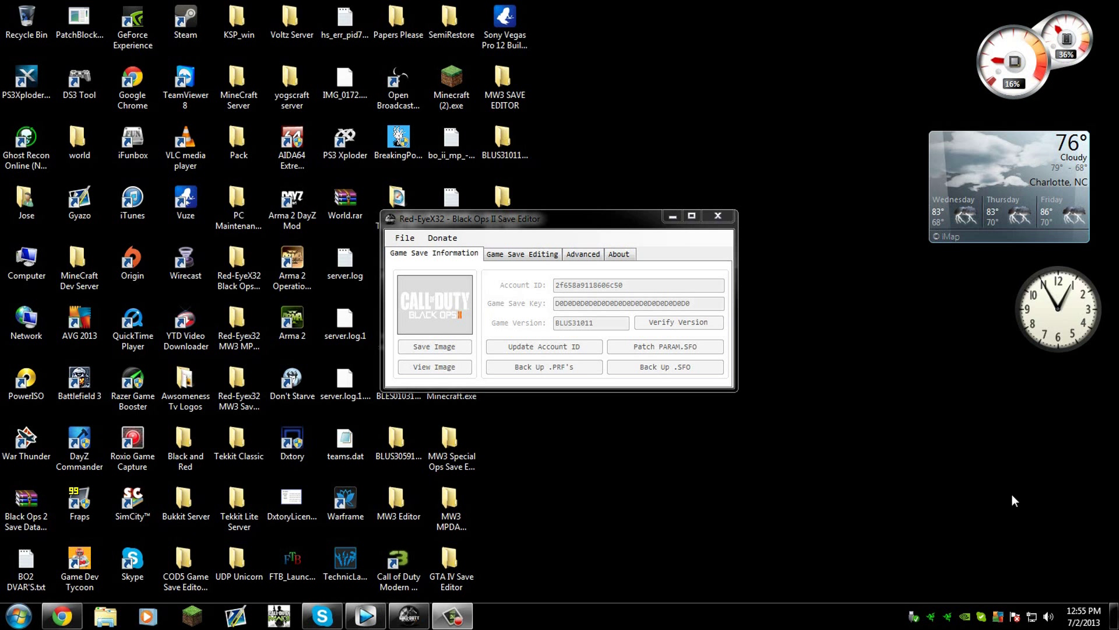
Switch to the Black Ops II Save Editor on the PC and move its window clear of the desktop icons.
{"action": "left_click_drag", "start_coordinate": [546, 226], "coordinate": [712, 159]}
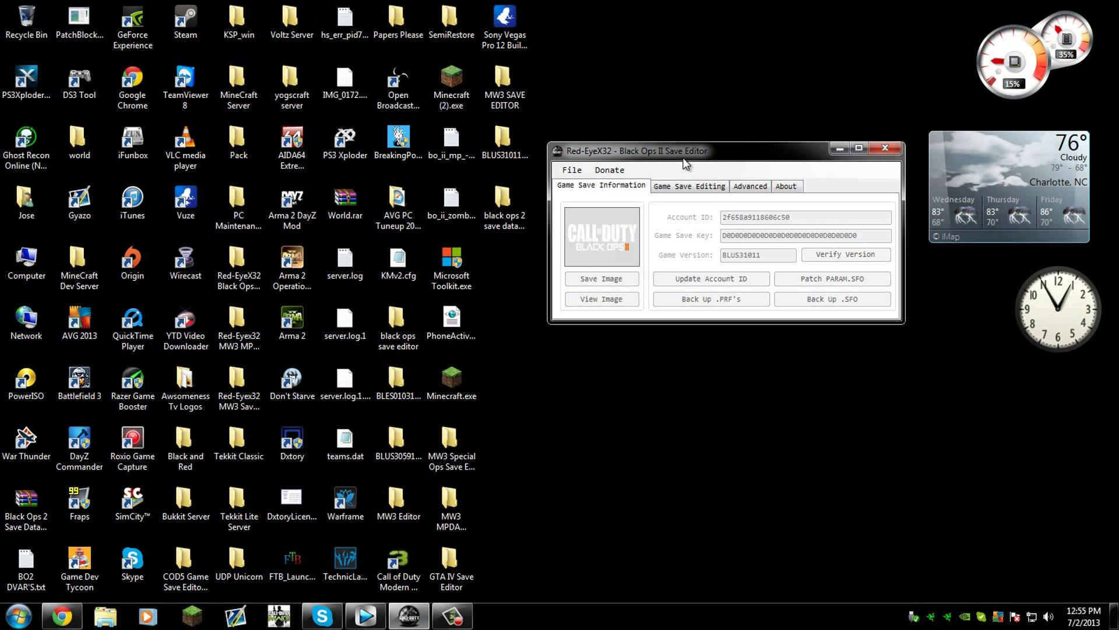
{"action": "left_click", "coordinate": [459, 440]}
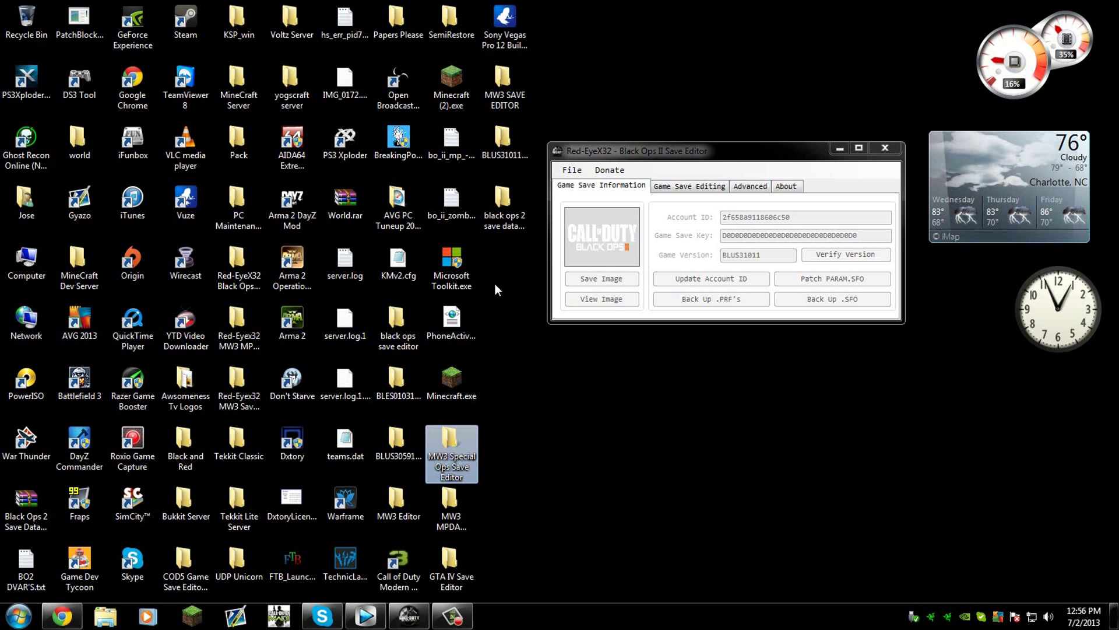
{"action": "left_click", "coordinate": [578, 184]}
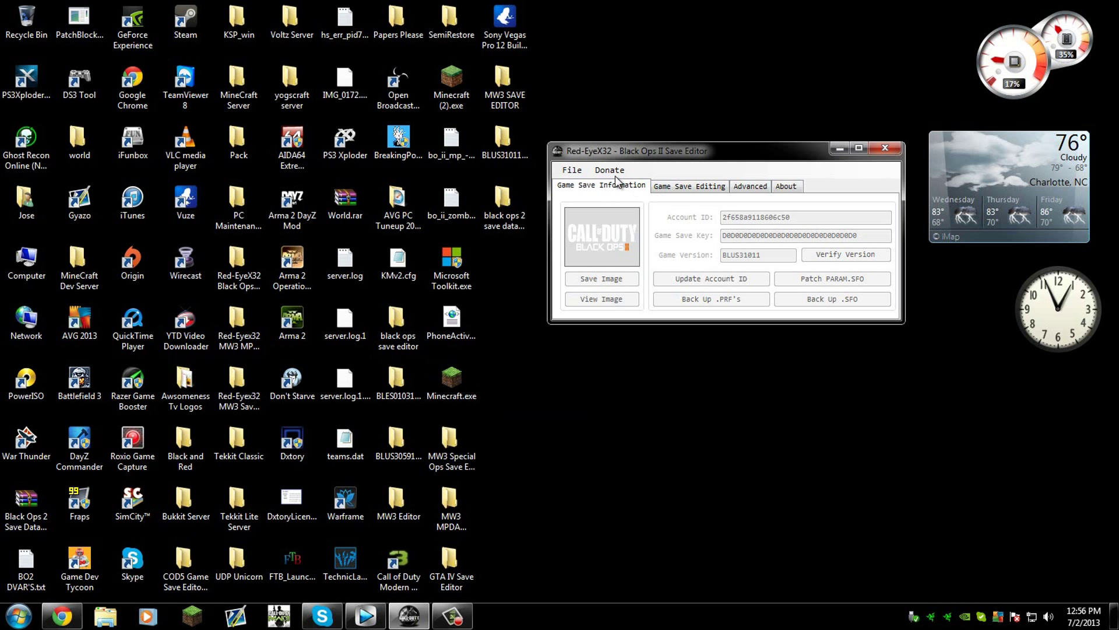
Start opening a game save and browse to the SAVEDATA folder on Removable Disk (E:).
{"action": "left_click", "coordinate": [572, 170]}
{"action": "left_click", "coordinate": [601, 183]}
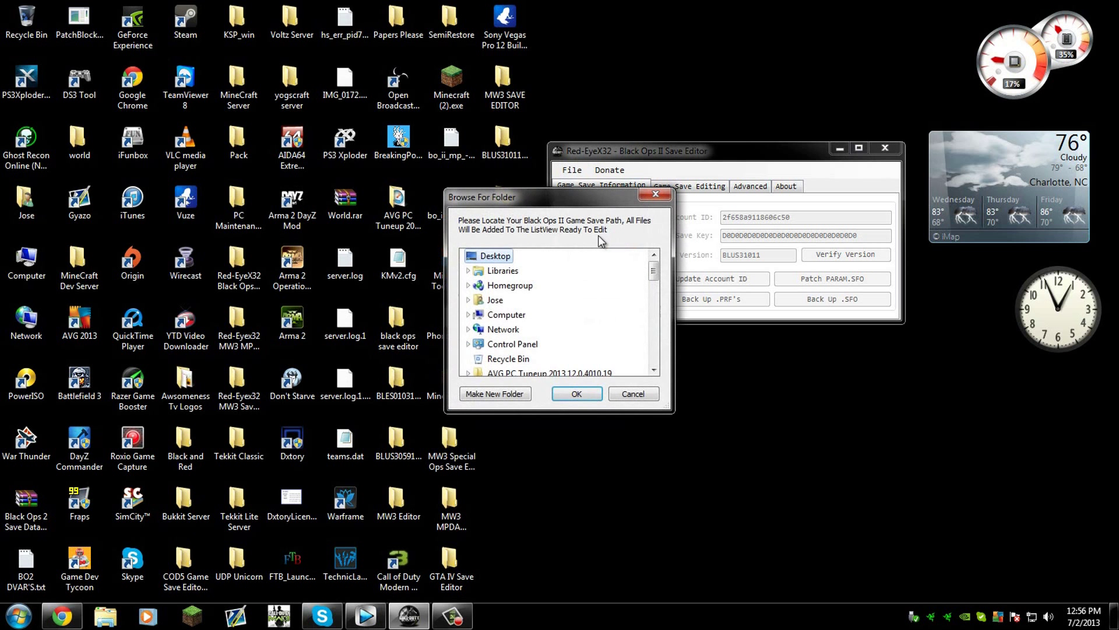
{"action": "scroll", "coordinate": [500, 357], "scroll_direction": "down", "scroll_amount": 2}
{"action": "scroll", "coordinate": [527, 343], "scroll_direction": "up", "scroll_amount": 2}
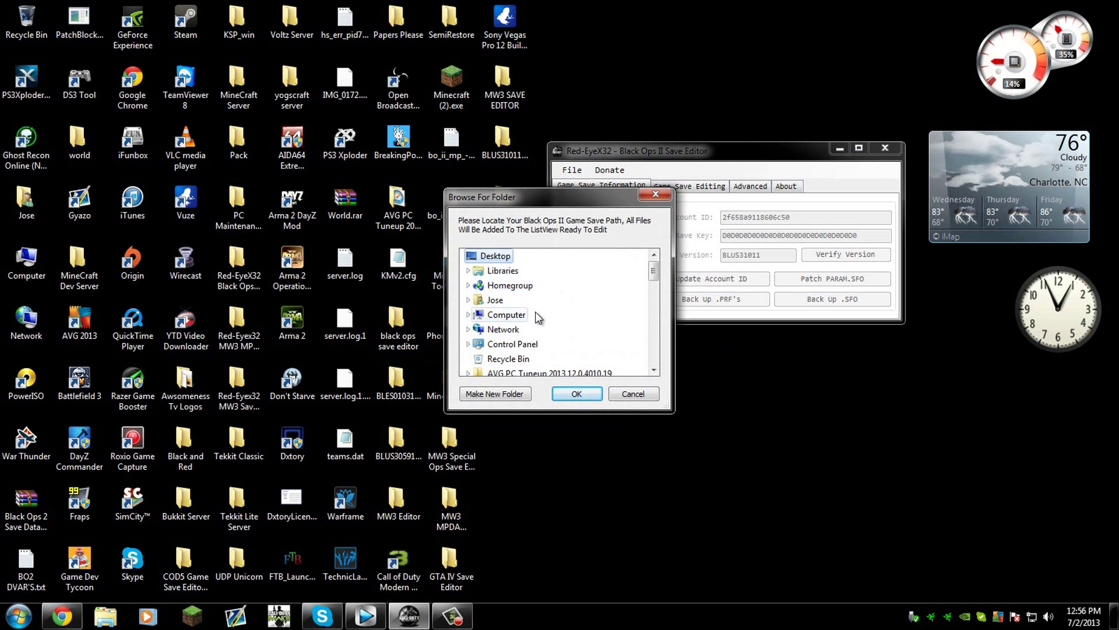
{"action": "double_click", "coordinate": [506, 315]}
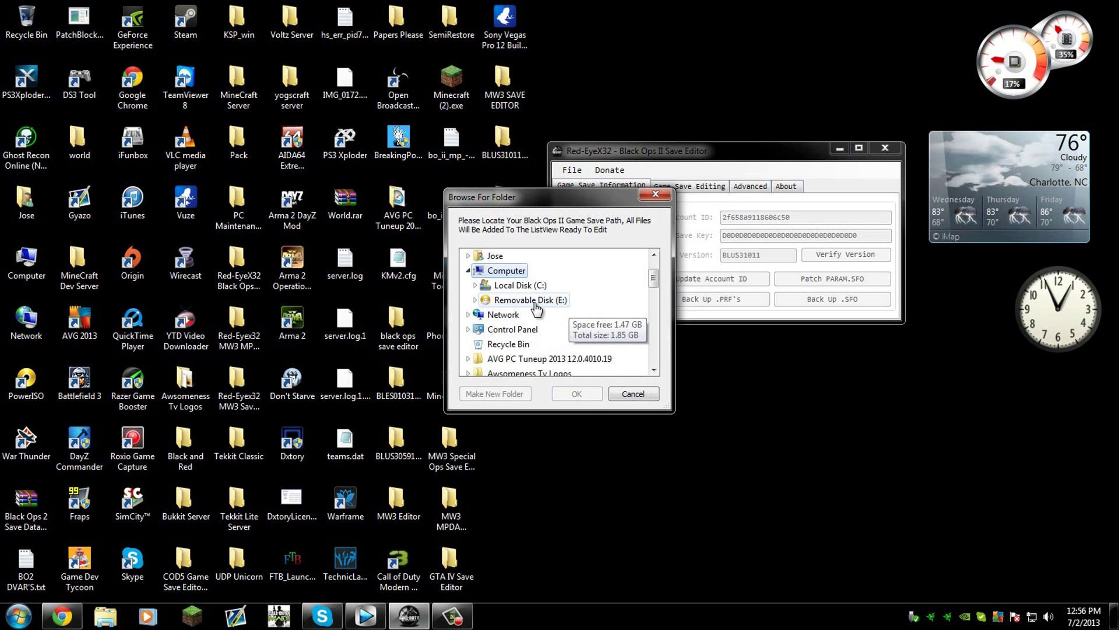
{"action": "left_click", "coordinate": [527, 300]}
{"action": "left_click", "coordinate": [507, 358]}
{"action": "scroll", "coordinate": [550, 321], "scroll_direction": "down", "scroll_amount": 1}
{"action": "scroll", "coordinate": [548, 309], "scroll_direction": "up", "scroll_amount": 1}
{"action": "double_click", "coordinate": [528, 285]}
{"action": "scroll", "coordinate": [543, 298], "scroll_direction": "down", "scroll_amount": 2}
{"action": "scroll", "coordinate": [542, 300], "scroll_direction": "up", "scroll_amount": 1}
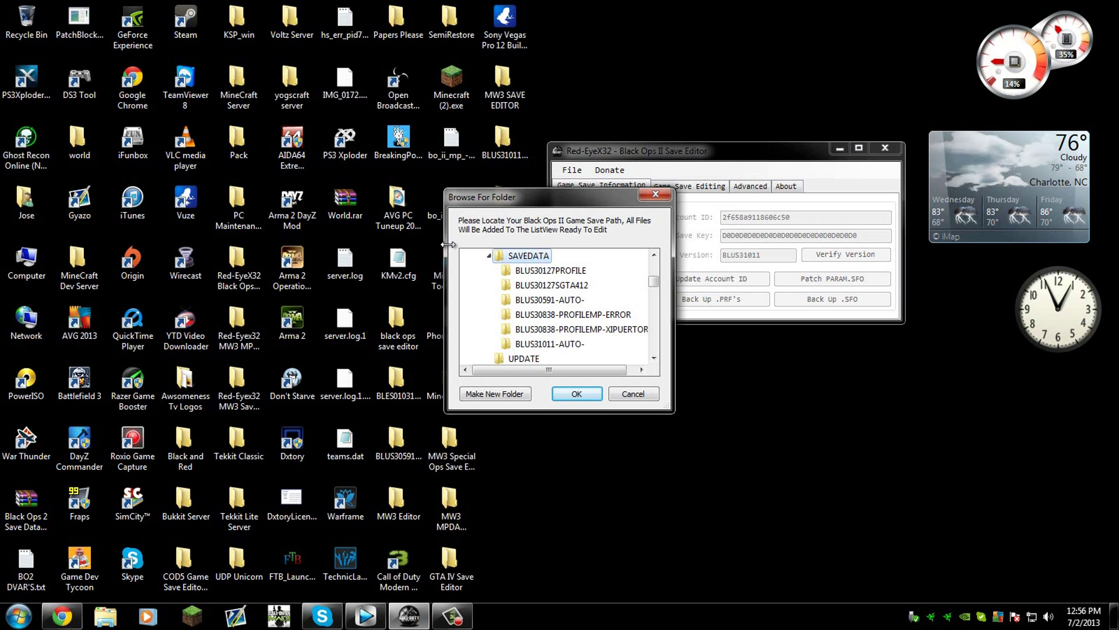
Load the BLUS31011-AUTO- save folder into the editor and dismiss the resulting message.
{"action": "left_click", "coordinate": [561, 346]}
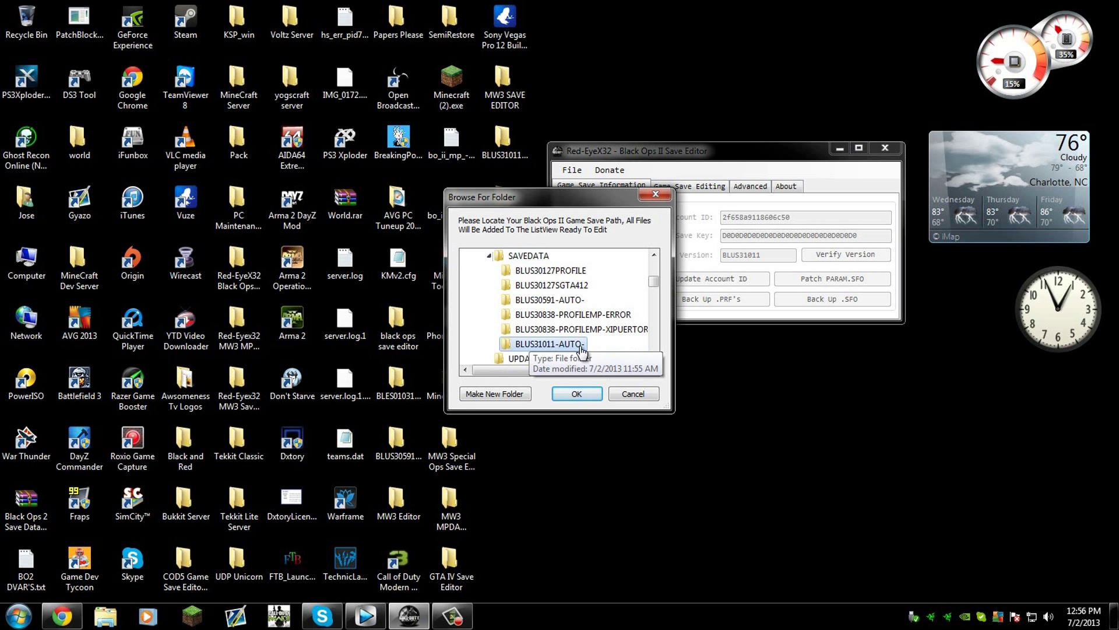
{"action": "left_click", "coordinate": [580, 395]}
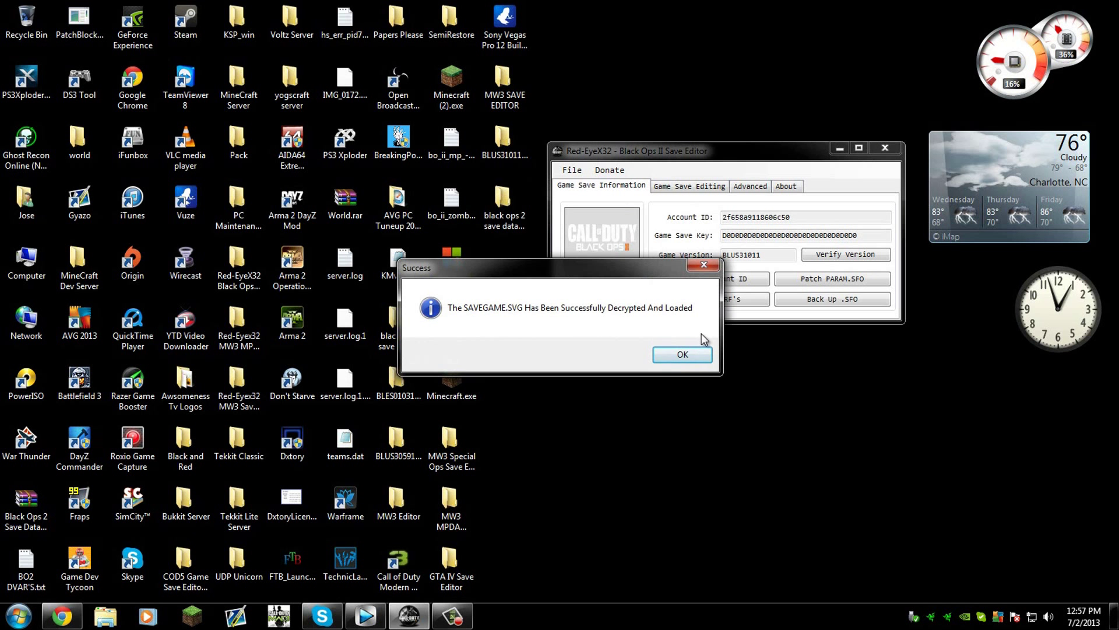
{"action": "left_click", "coordinate": [682, 354]}
Show the save's editable DVAR list and shift the editor window further away from the desktop icons.
{"action": "left_click", "coordinate": [694, 185]}
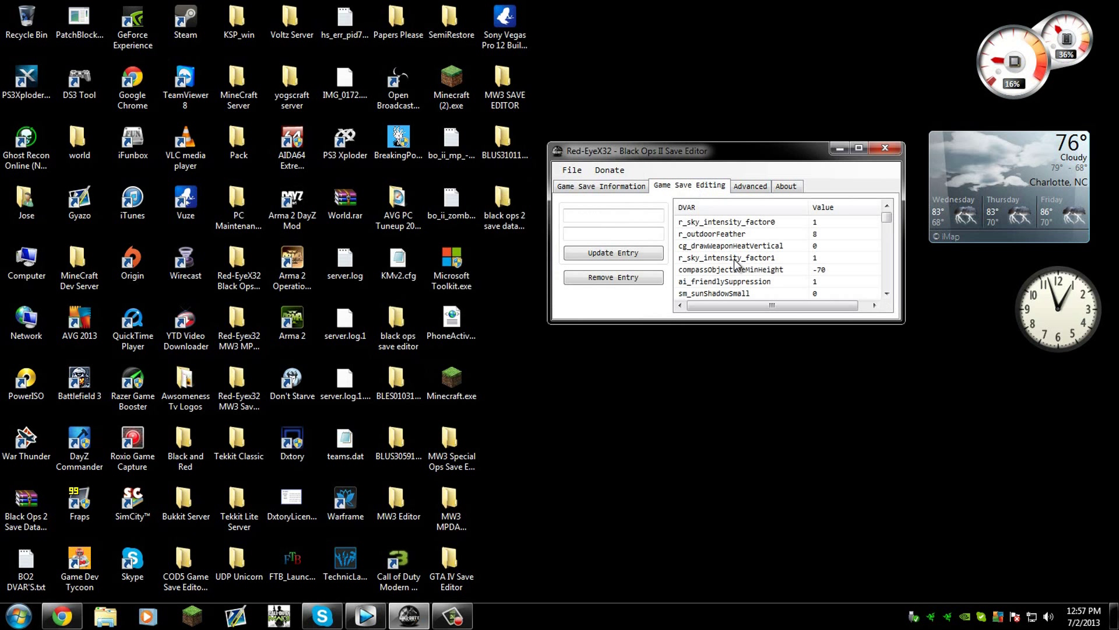
{"action": "left_click_drag", "start_coordinate": [887, 219], "coordinate": [887, 236]}
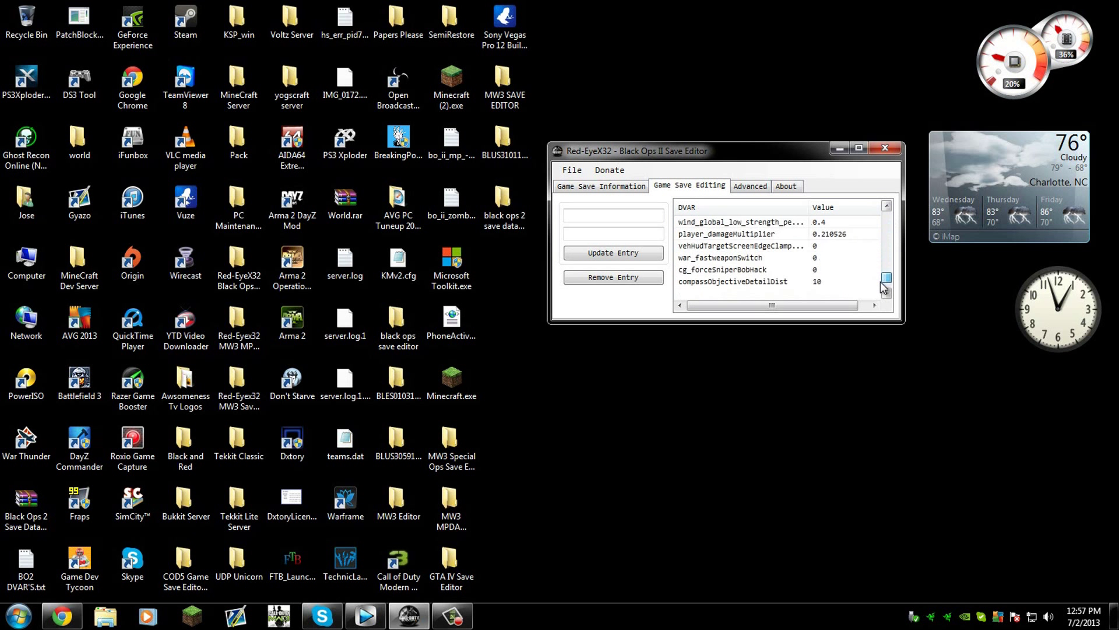
{"action": "left_click", "coordinate": [616, 214]}
{"action": "left_click_drag", "start_coordinate": [718, 156], "coordinate": [751, 135]}
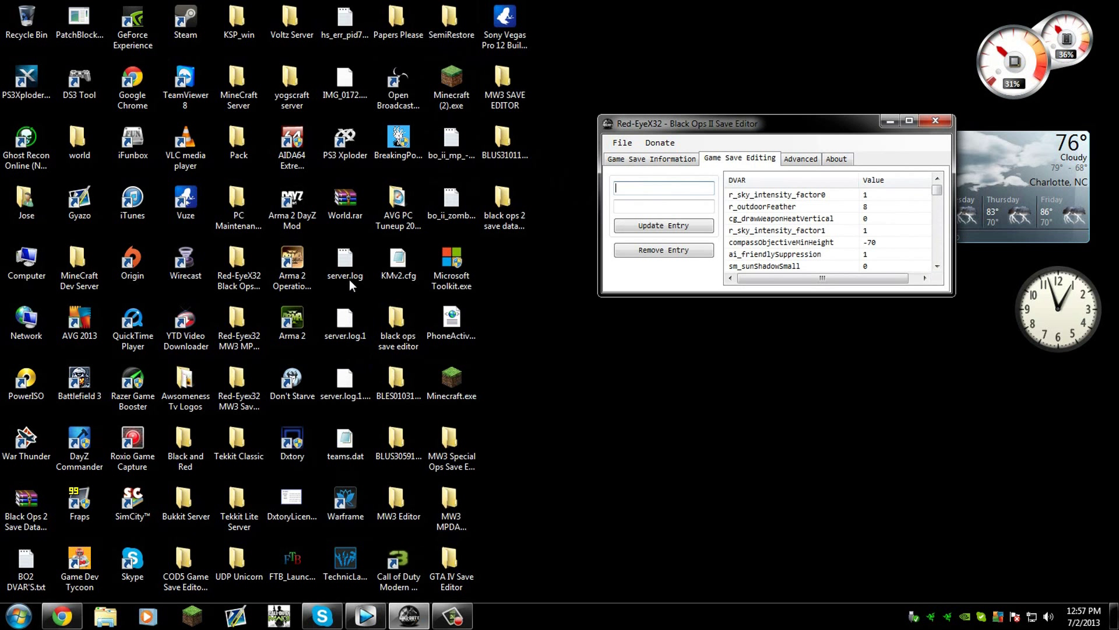
Open the BO2 DVAR'S.txt notes from the desktop and arrange them side by side with the save editor.
{"action": "left_click", "coordinate": [28, 568]}
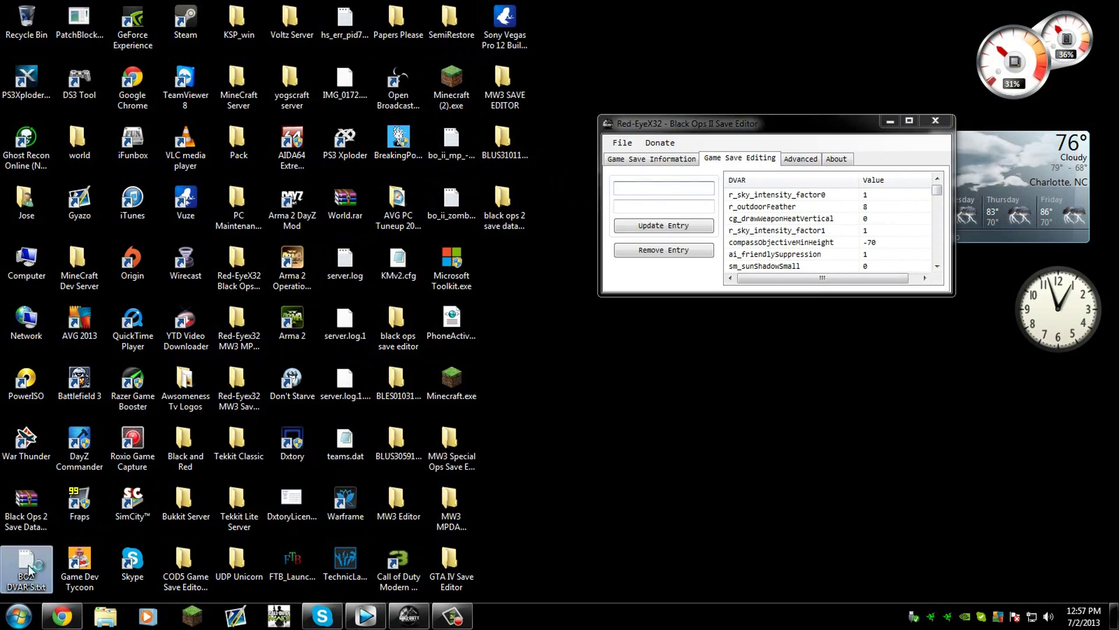
{"action": "double_click", "coordinate": [28, 568]}
{"action": "left_click_drag", "start_coordinate": [438, 73], "coordinate": [3, 27]}
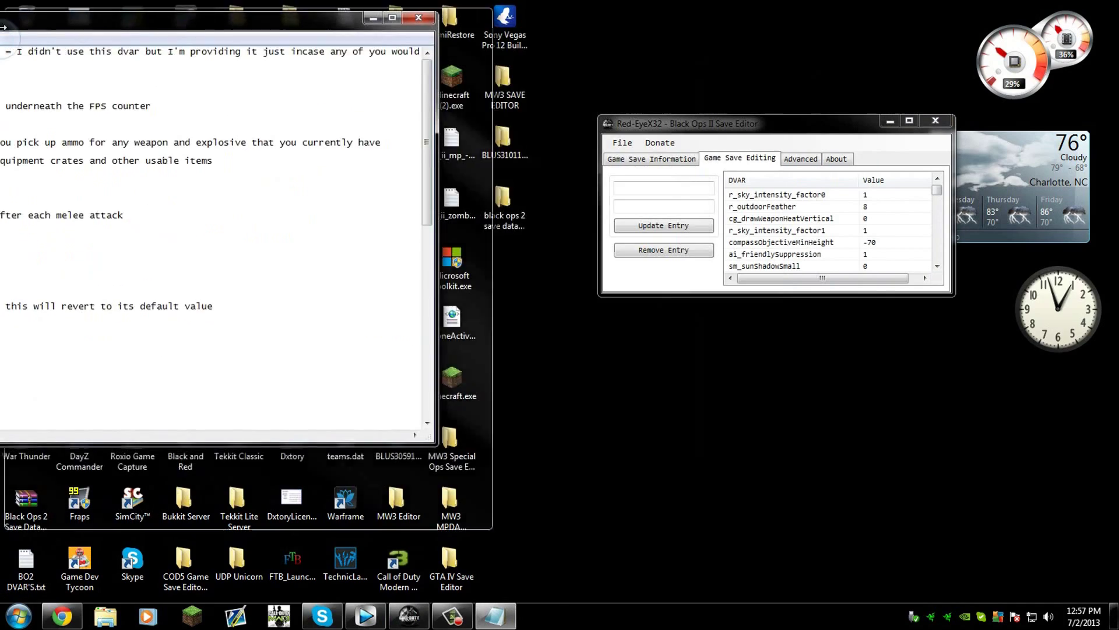
{"action": "scroll", "coordinate": [232, 280], "scroll_direction": "down", "scroll_amount": 2}
{"action": "scroll", "coordinate": [232, 280], "scroll_direction": "up", "scroll_amount": 2}
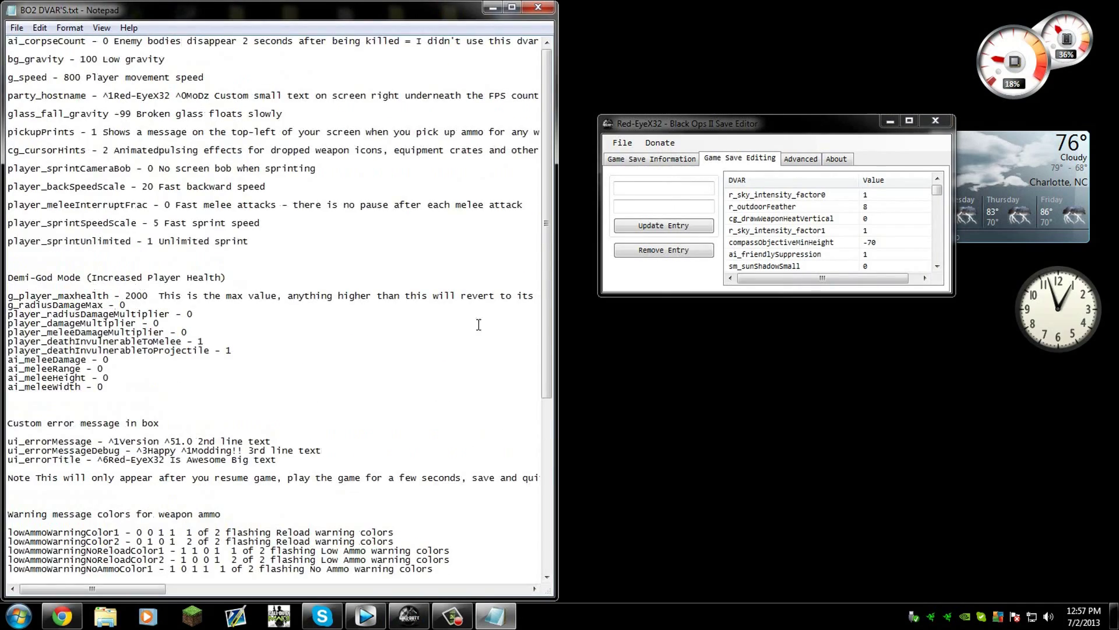
{"action": "left_click_drag", "start_coordinate": [761, 121], "coordinate": [757, 100]}
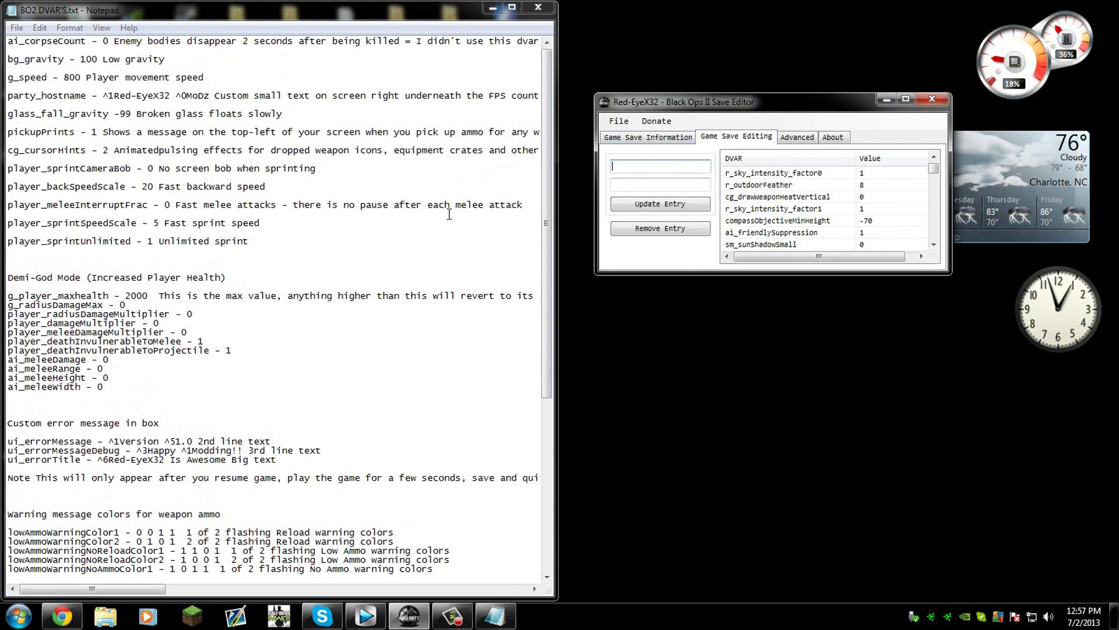
Add the fov DVAR from the notes' FOV Mod section to the save with a value of 80.
{"action": "left_click_drag", "start_coordinate": [545, 194], "coordinate": [444, 437]}
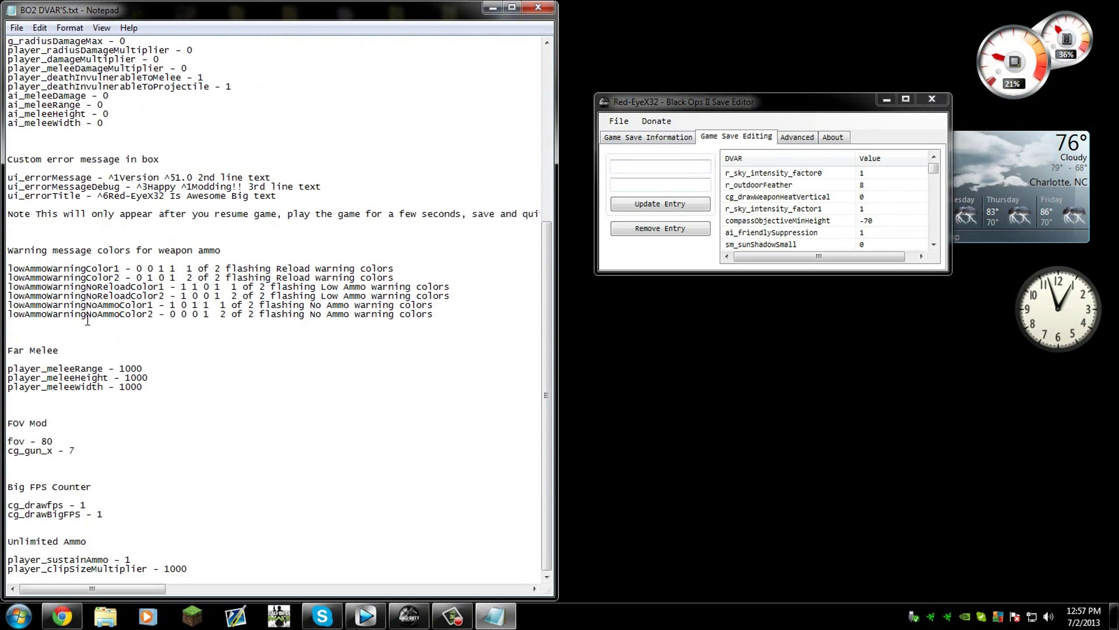
{"action": "left_click_drag", "start_coordinate": [25, 441], "coordinate": [6, 442]}
{"action": "right_click", "coordinate": [10, 441]}
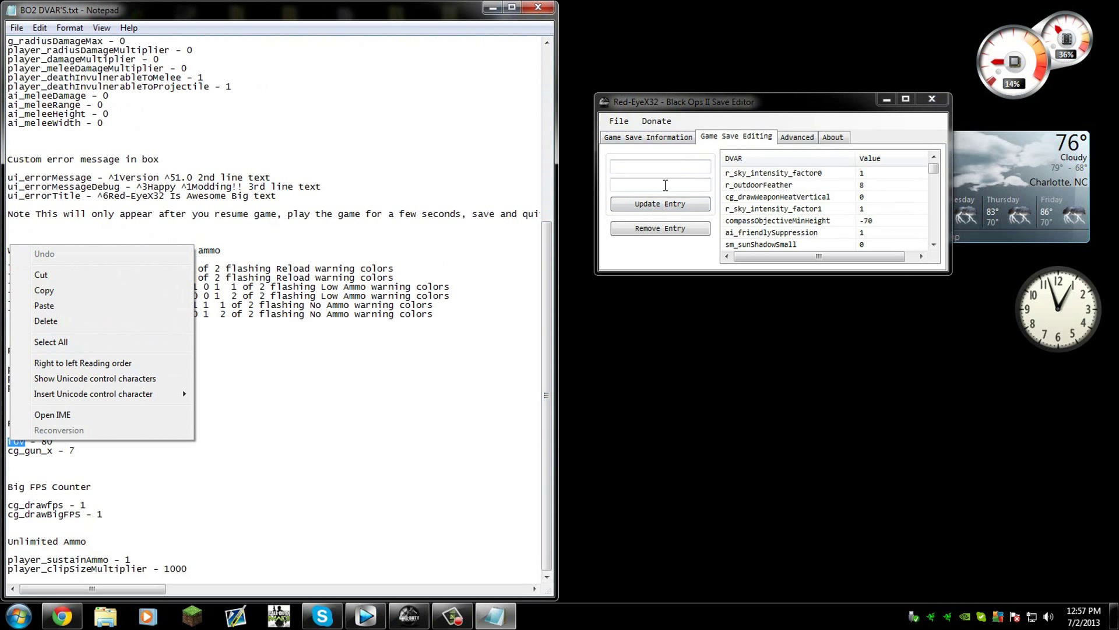
{"action": "left_click", "coordinate": [673, 165]}
{"action": "type", "text": "fov"}
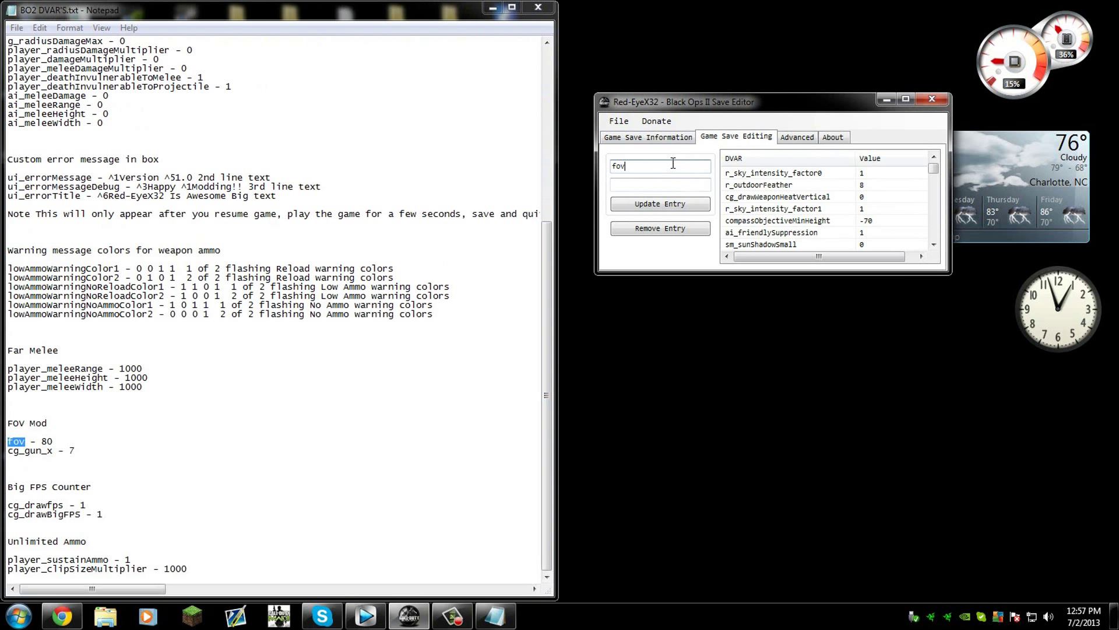
{"action": "key", "text": "Tab"}
{"action": "type", "text": "8"}
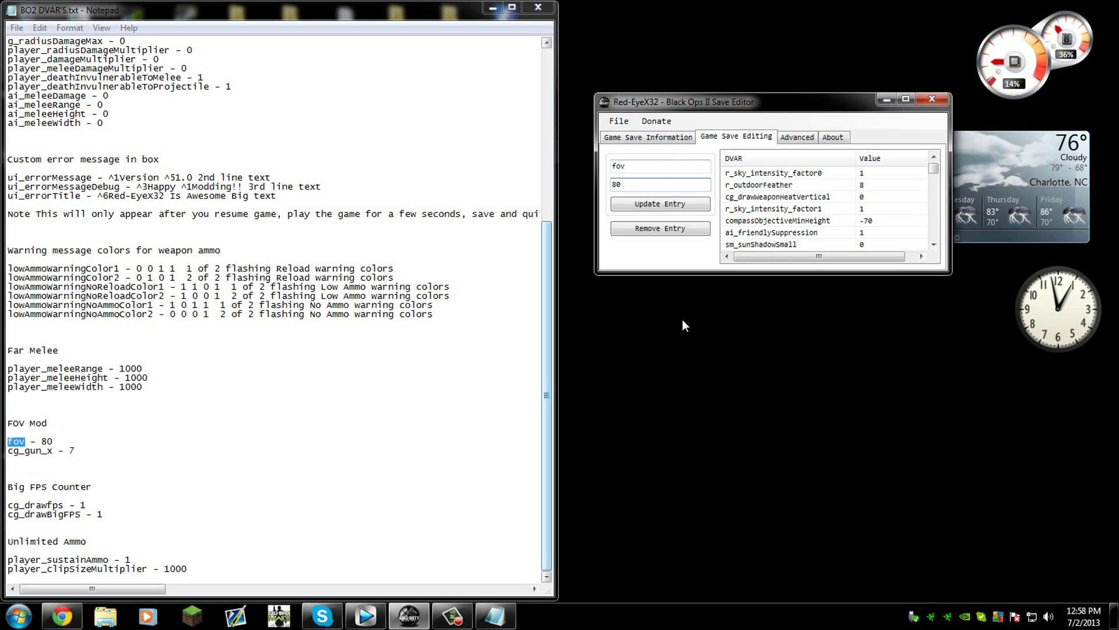
{"action": "left_click", "coordinate": [649, 204]}
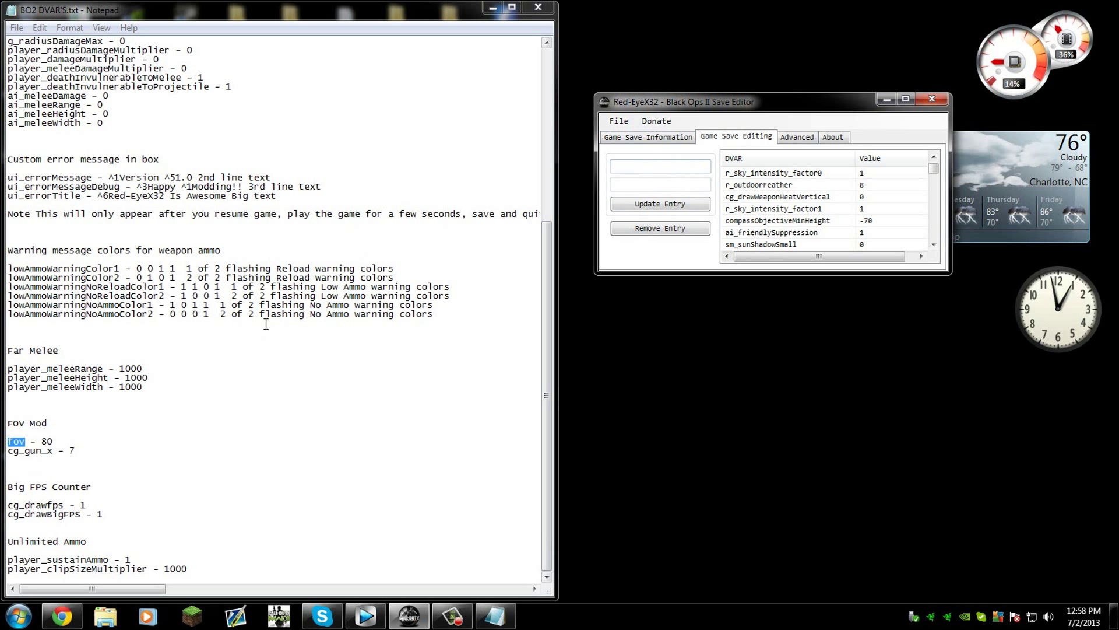
Add the cg_gun_x DVAR to the save with a value of 7.
{"action": "type", "text": "cg_gun_"}
{"action": "type", "text": "x"}
{"action": "left_click", "coordinate": [699, 183]}
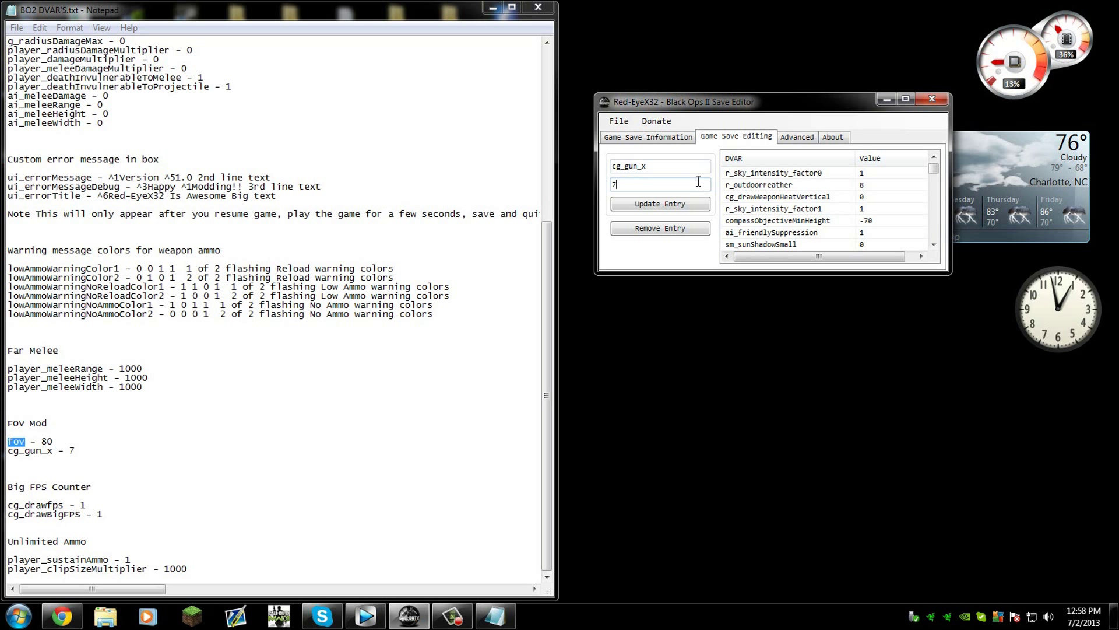
{"action": "left_click", "coordinate": [637, 202]}
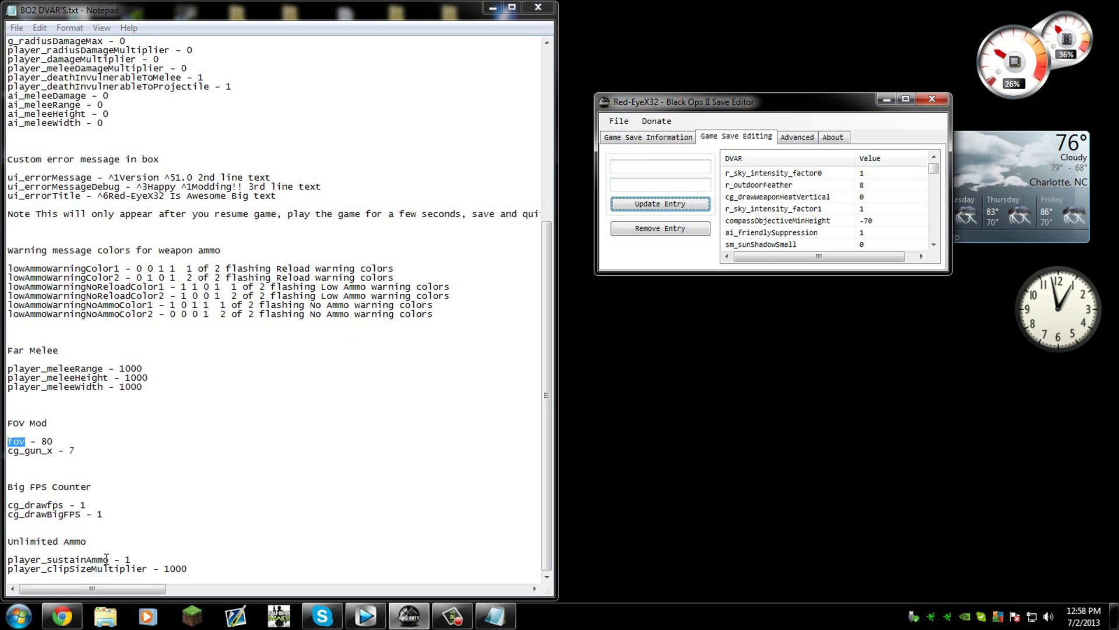
Try to copy the name player_sustainAmmo from the notes into the editor's DVAR name field.
{"action": "left_click_drag", "start_coordinate": [109, 558], "coordinate": [11, 552]}
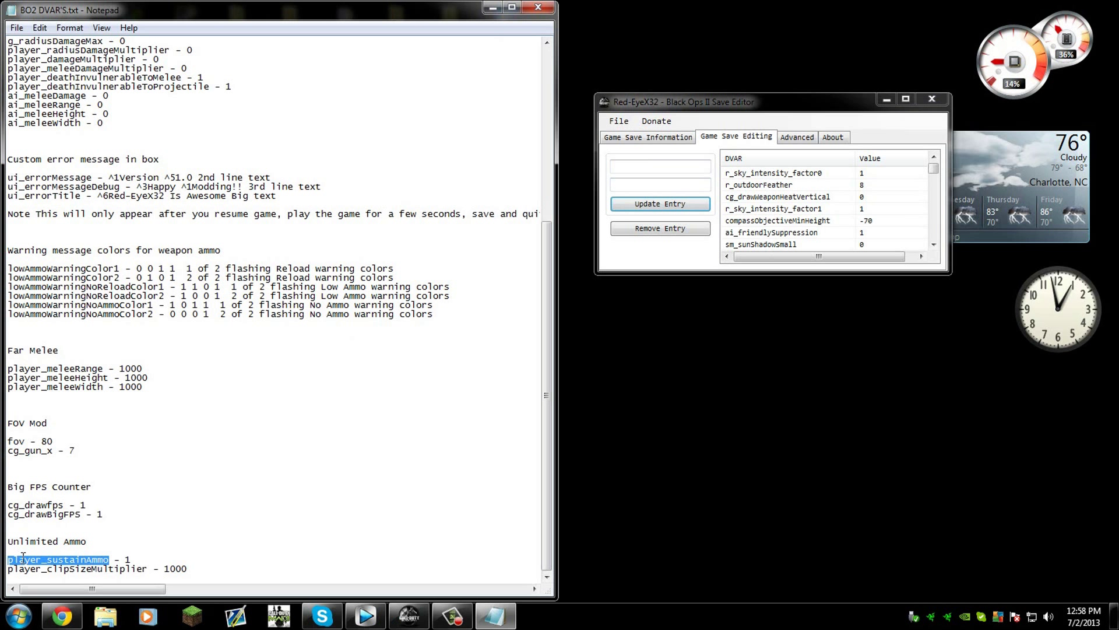
{"action": "right_click", "coordinate": [23, 555]}
{"action": "left_click", "coordinate": [73, 409]}
{"action": "left_click", "coordinate": [676, 166]}
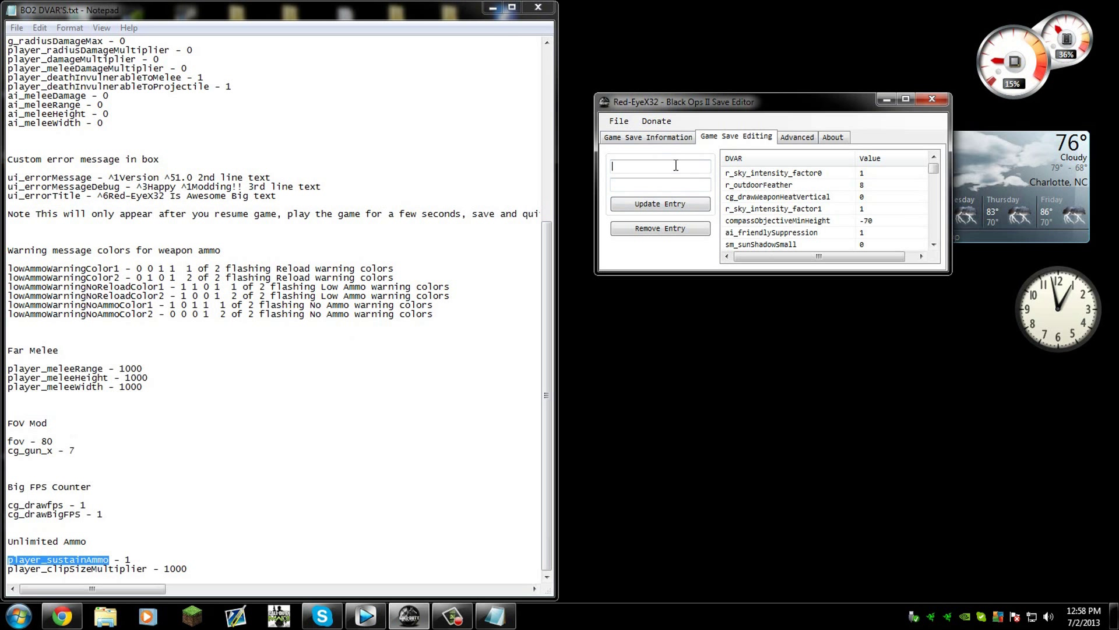
{"action": "right_click", "coordinate": [674, 164]}
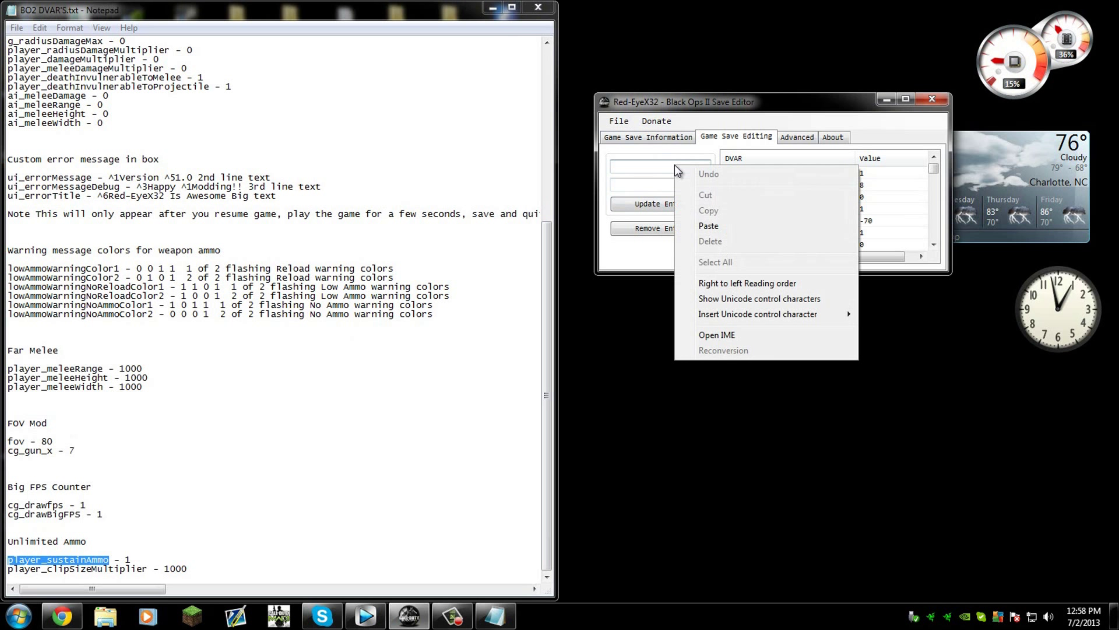
{"action": "left_click", "coordinate": [717, 225]}
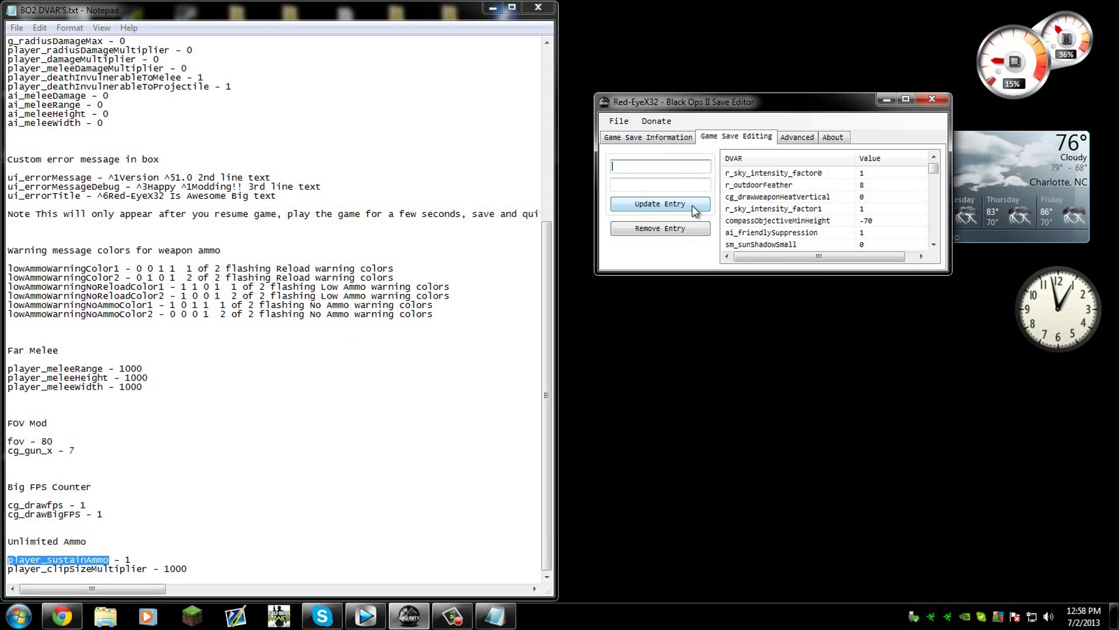
Copy the name player_sustainAmmo from the notes' Unlimited Ammo section and add it to the save with a value of 1.
{"action": "right_click", "coordinate": [101, 556]}
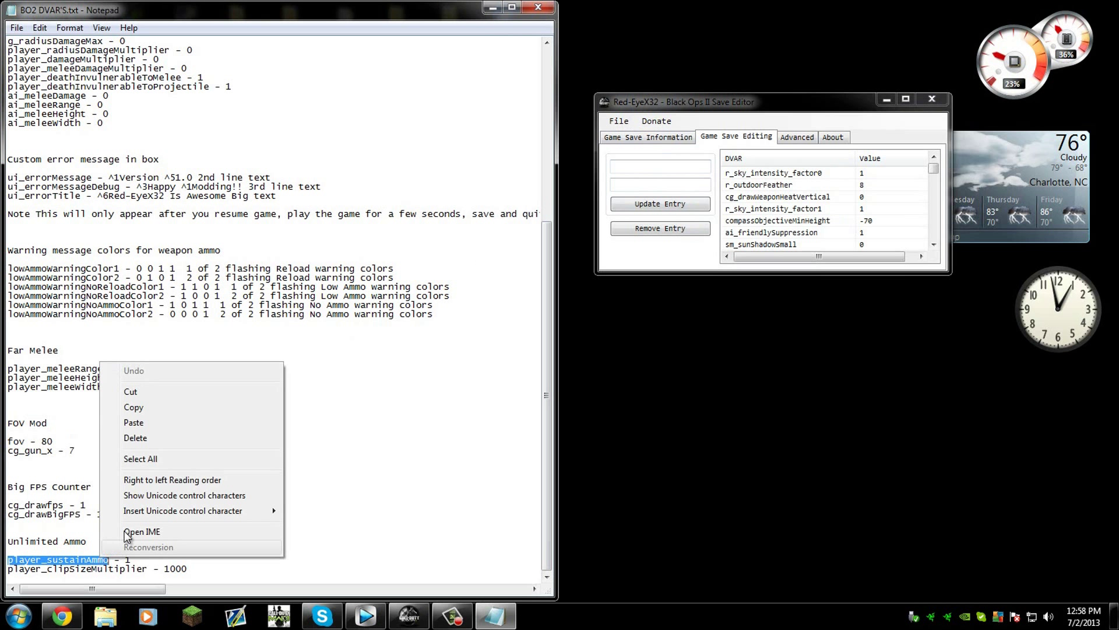
{"action": "left_click", "coordinate": [145, 422]}
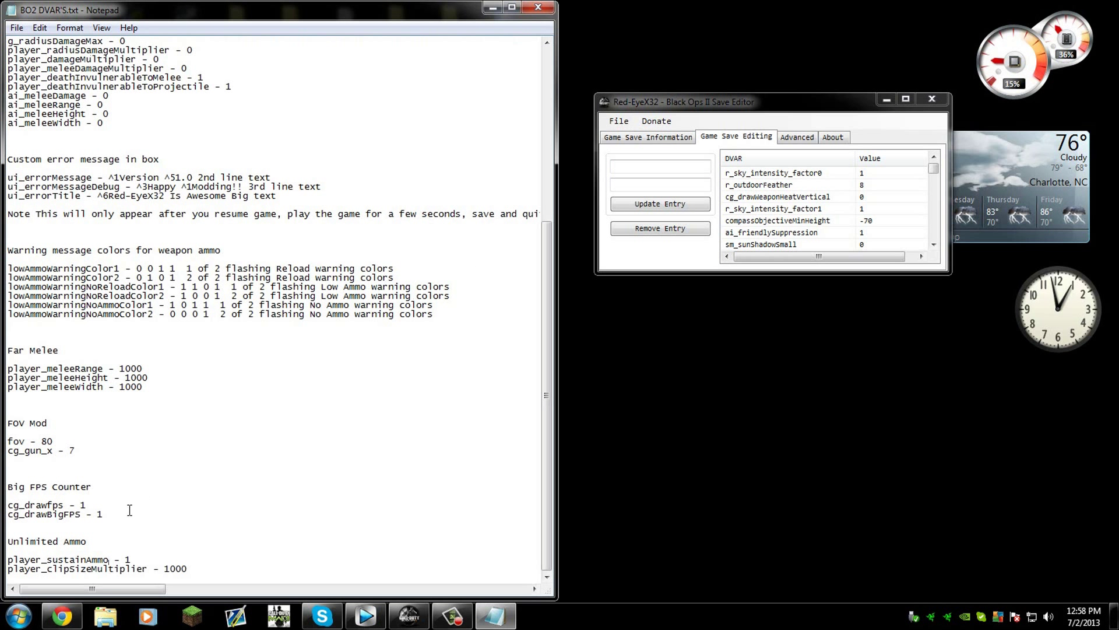
{"action": "left_click_drag", "start_coordinate": [110, 559], "coordinate": [57, 553]}
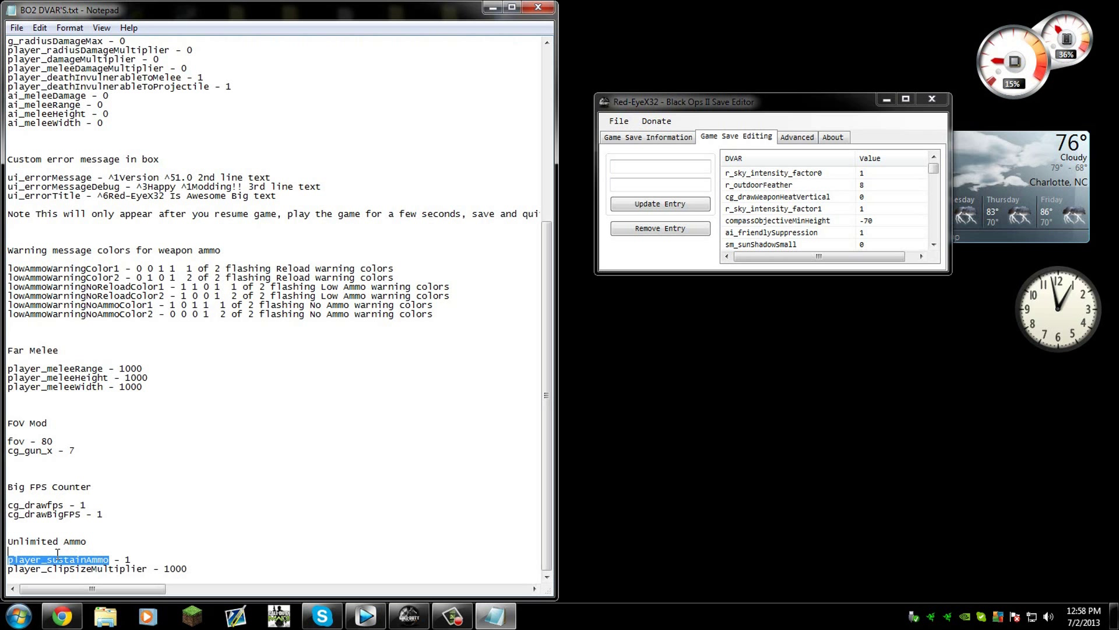
{"action": "right_click", "coordinate": [10, 560]}
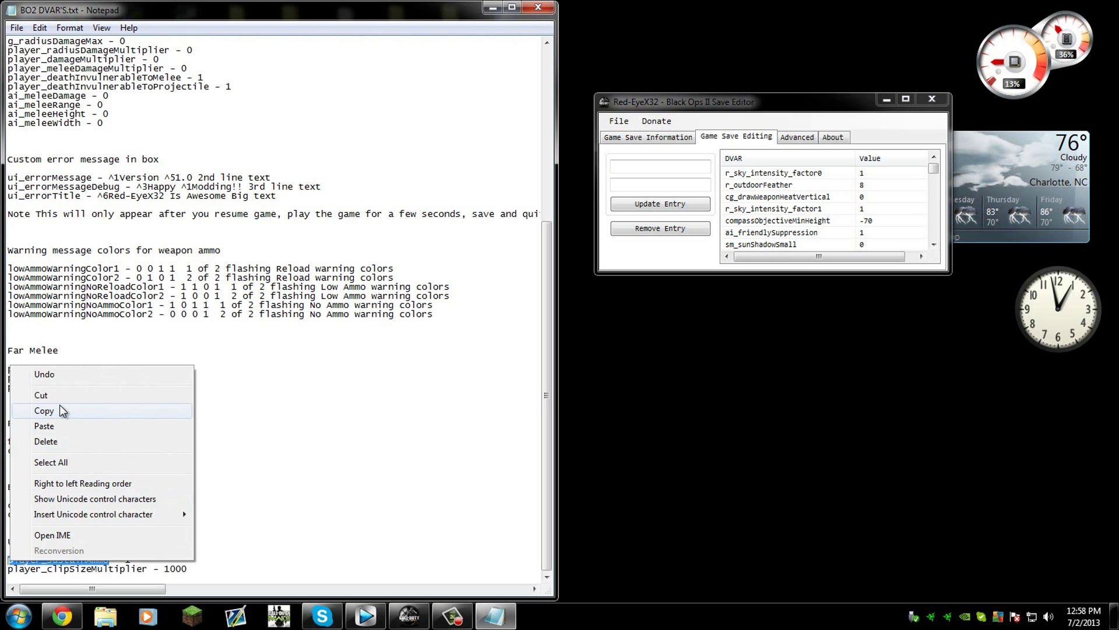
{"action": "left_click", "coordinate": [36, 411]}
{"action": "left_click", "coordinate": [645, 169]}
{"action": "key", "text": "ctrl+v"}
{"action": "type", "text": "1"}
{"action": "left_click", "coordinate": [663, 207]}
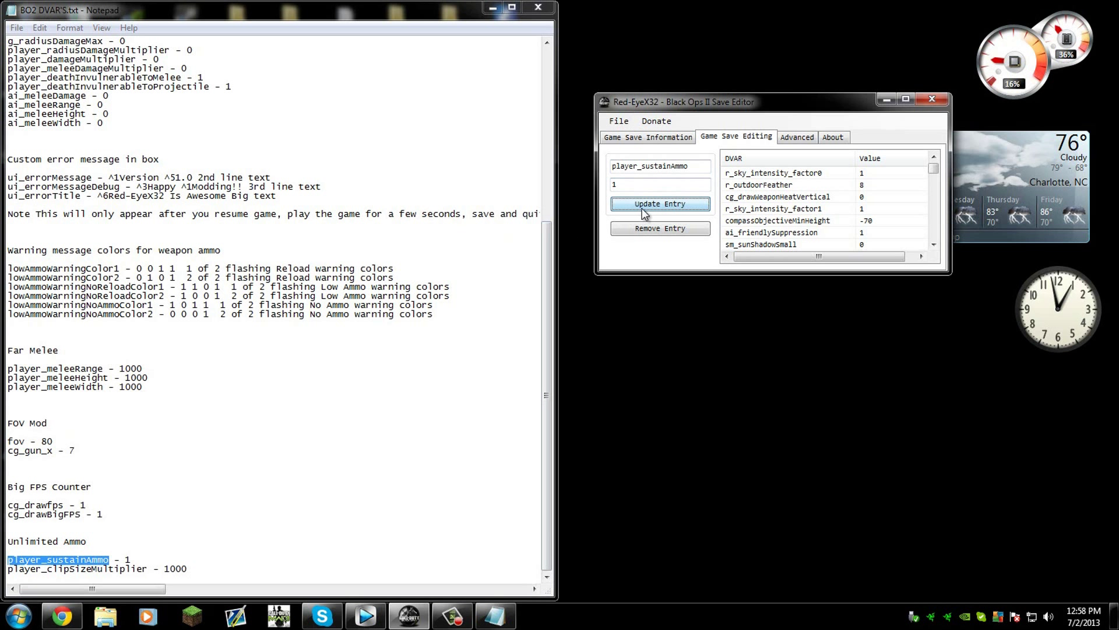
{"action": "left_click", "coordinate": [549, 271]}
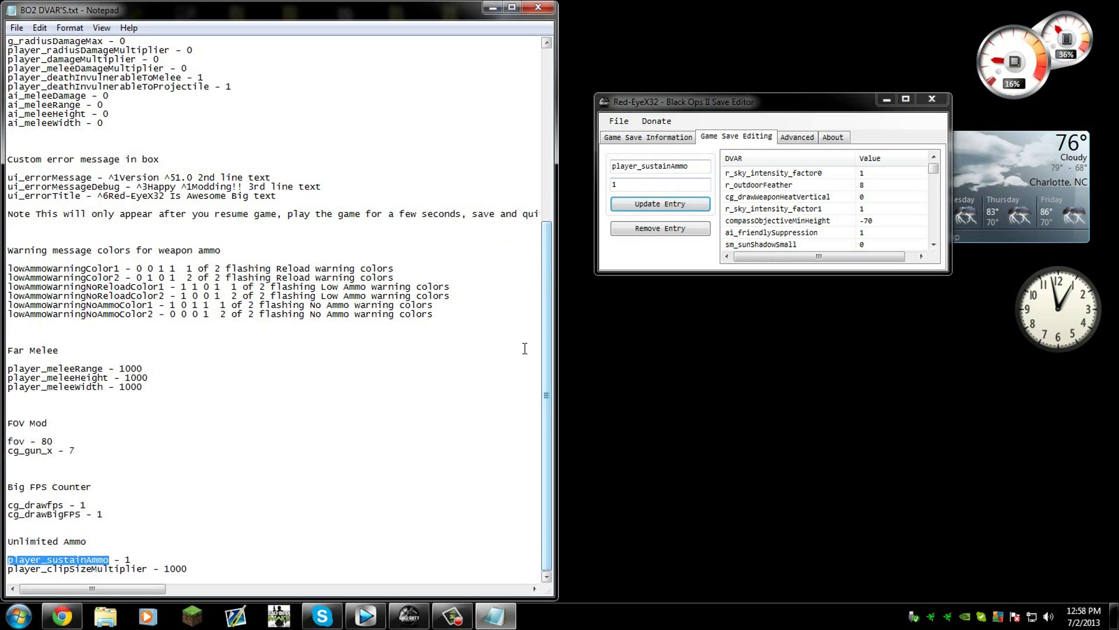
{"action": "left_click", "coordinate": [660, 156]}
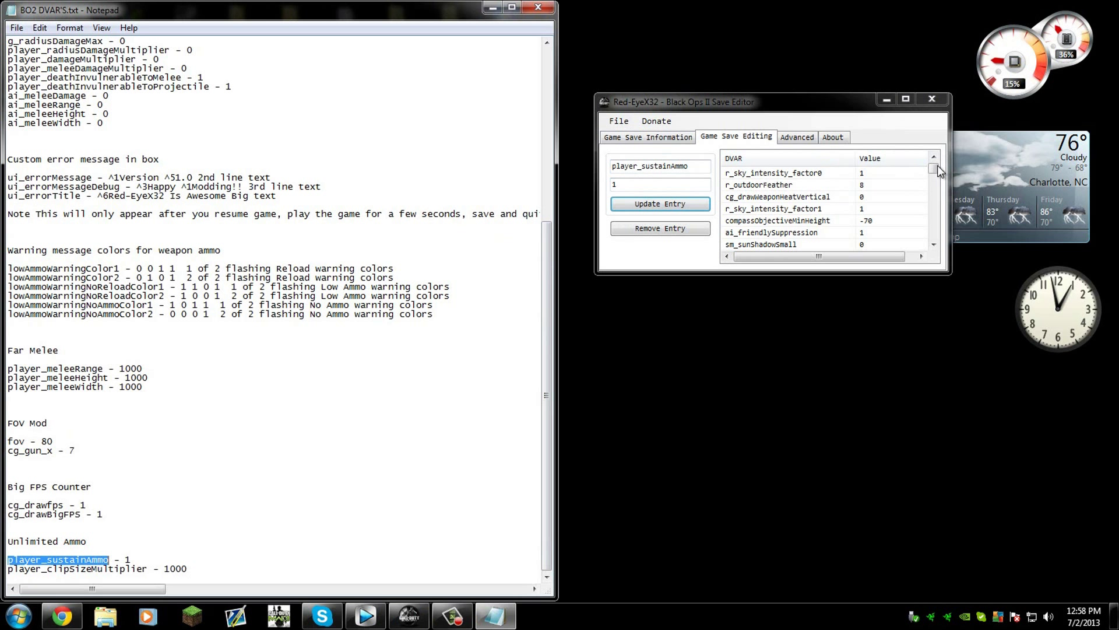
{"action": "scroll", "coordinate": [940, 171], "scroll_direction": "down", "scroll_amount": 5}
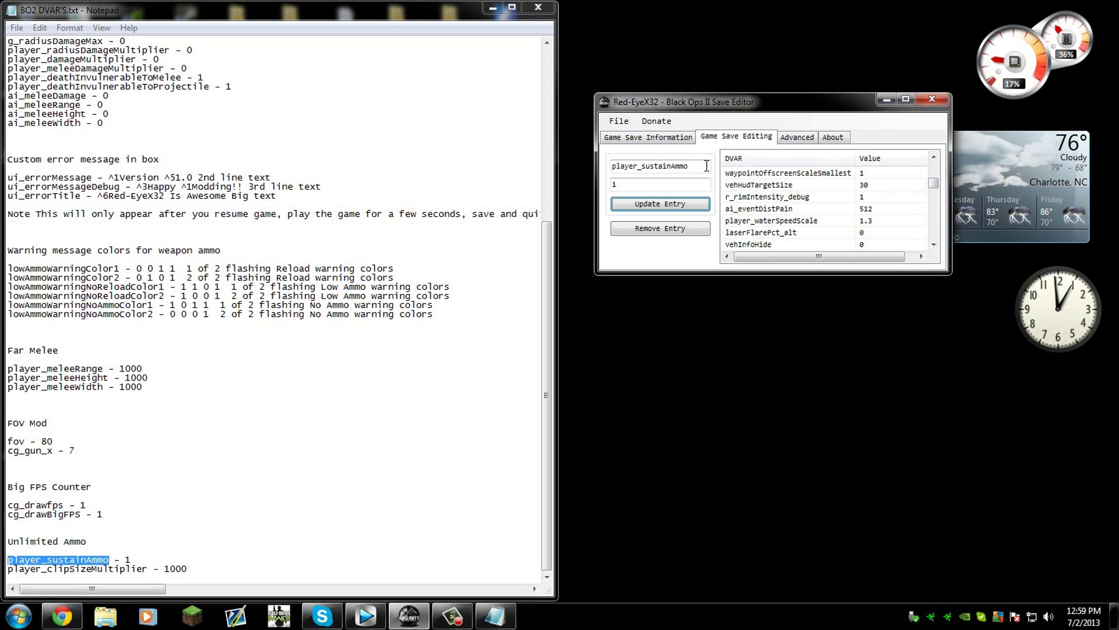
Add the player_clipSizeMultiplier DVAR from the Unlimited Ammo notes to the save with a value of 30.
{"action": "double_click", "coordinate": [650, 166]}
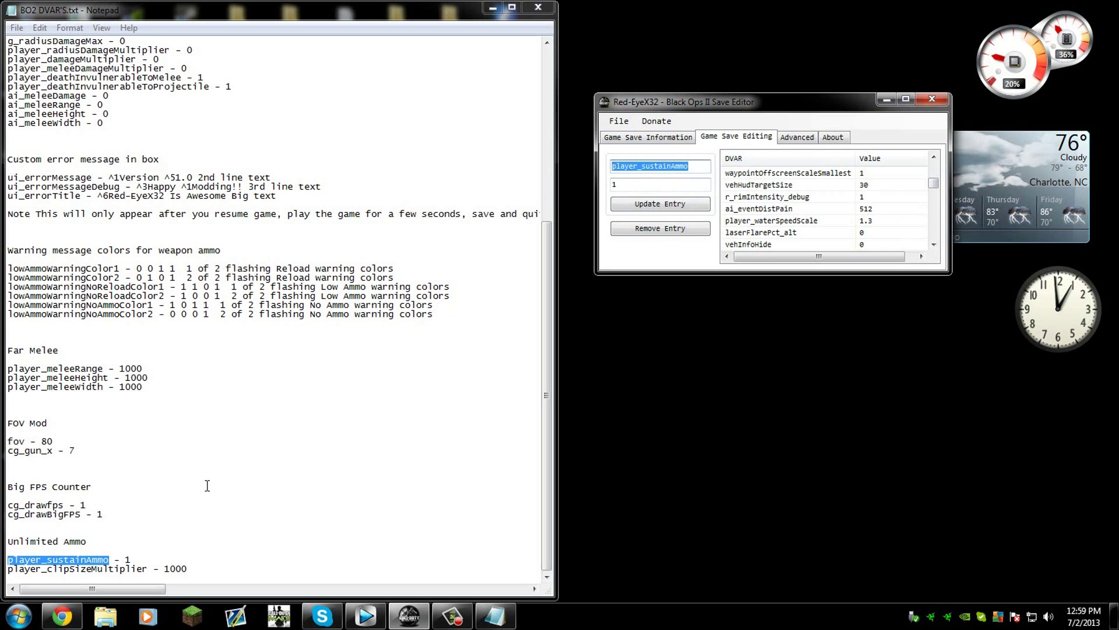
{"action": "left_click_drag", "start_coordinate": [148, 568], "coordinate": [8, 568]}
{"action": "right_click", "coordinate": [8, 569]}
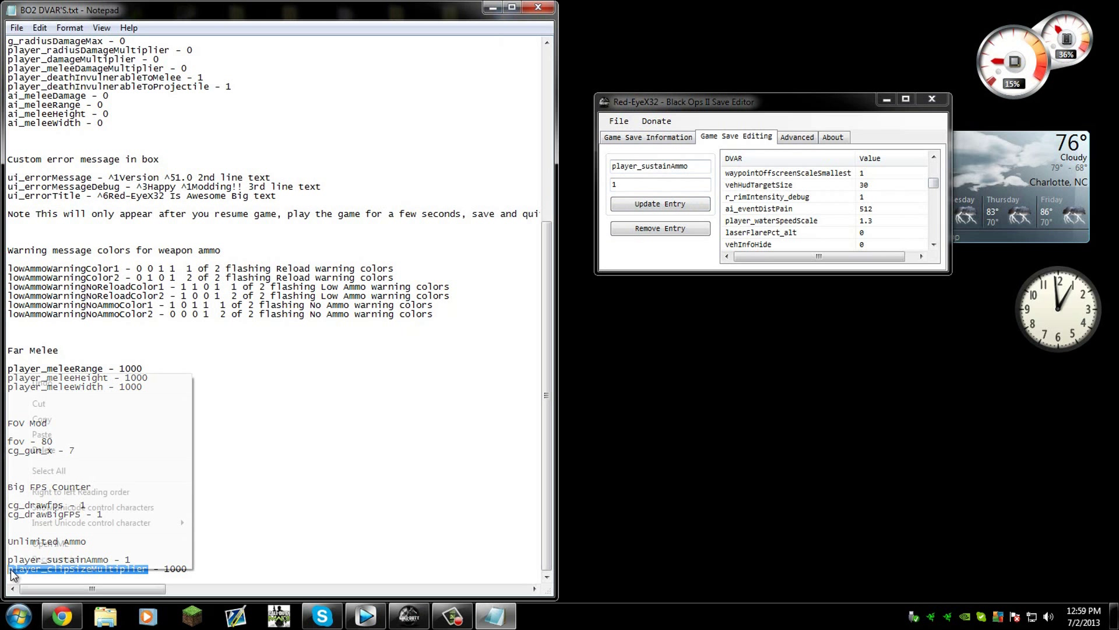
{"action": "left_click", "coordinate": [59, 418]}
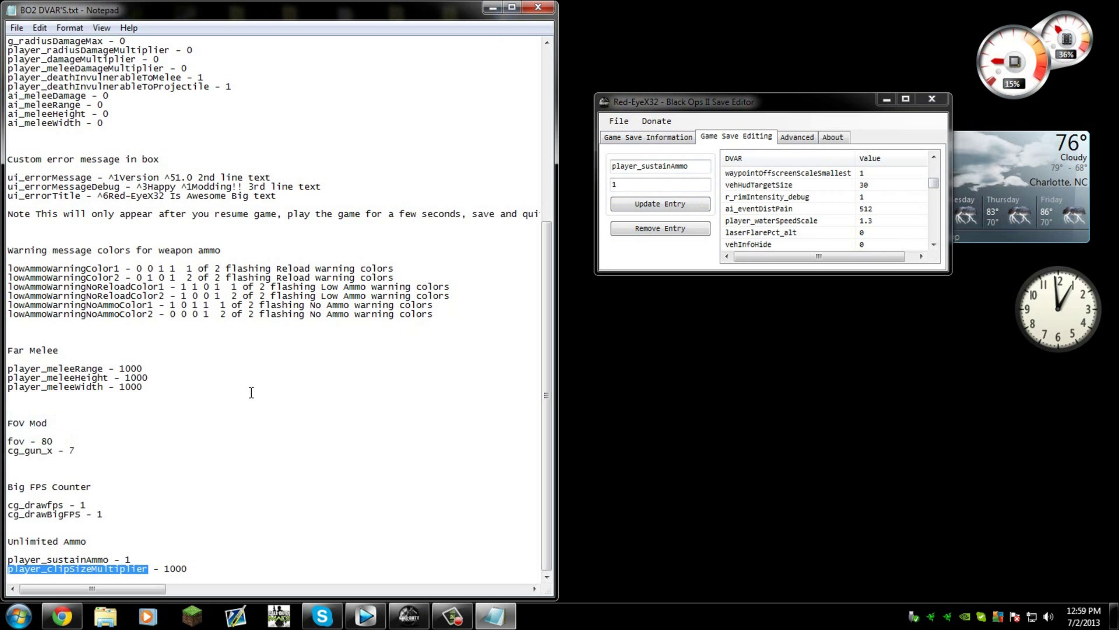
{"action": "left_click", "coordinate": [627, 160]}
{"action": "double_click", "coordinate": [627, 157]}
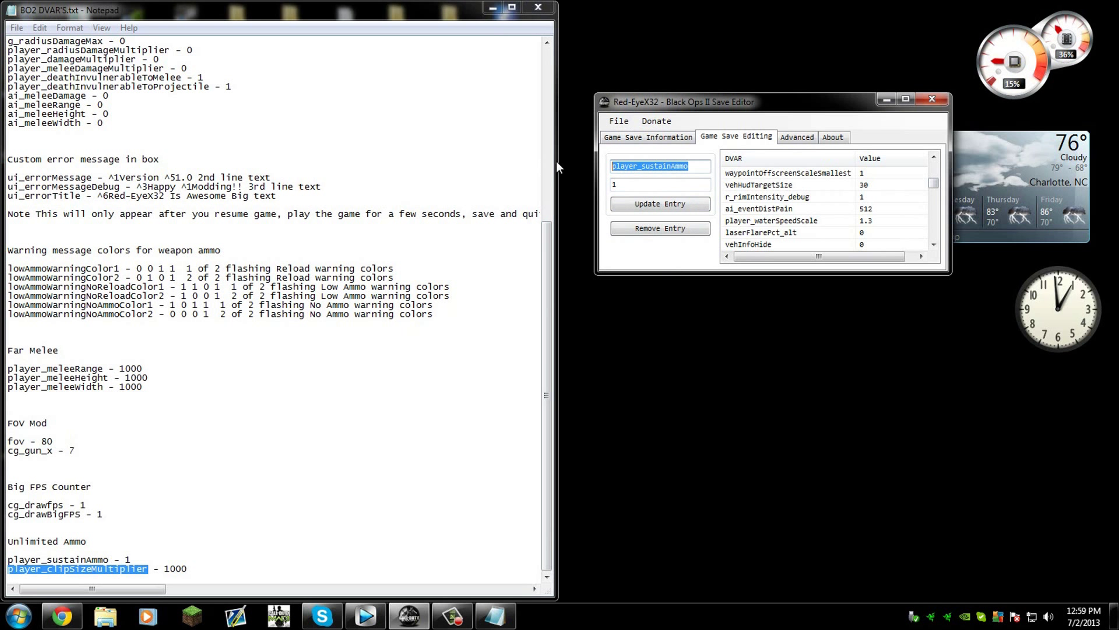
{"action": "right_click", "coordinate": [694, 166]}
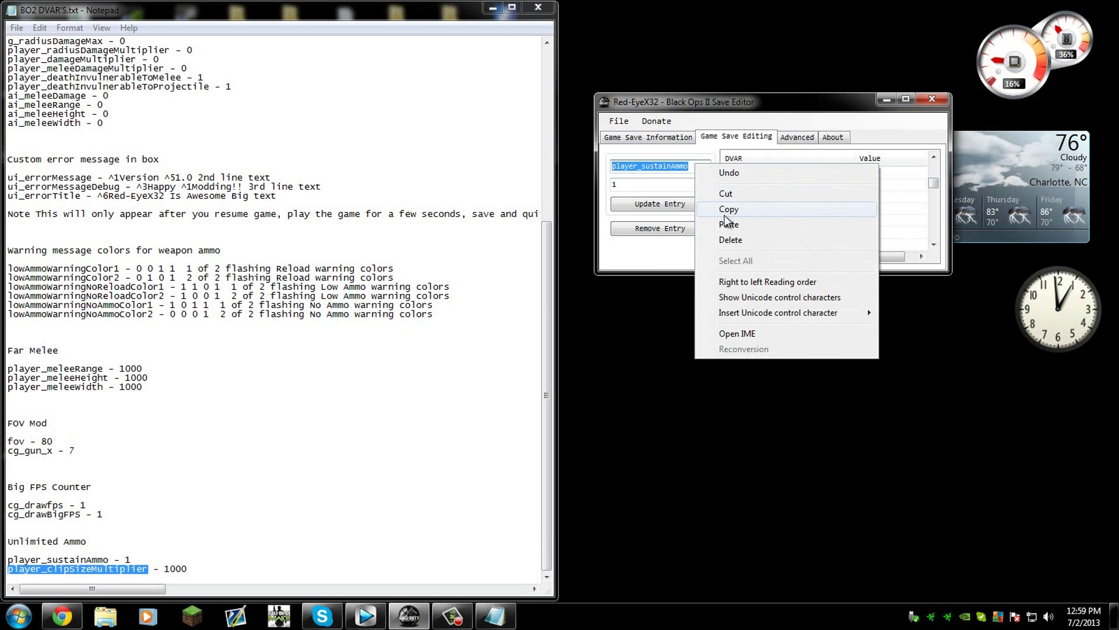
{"action": "left_click", "coordinate": [728, 225]}
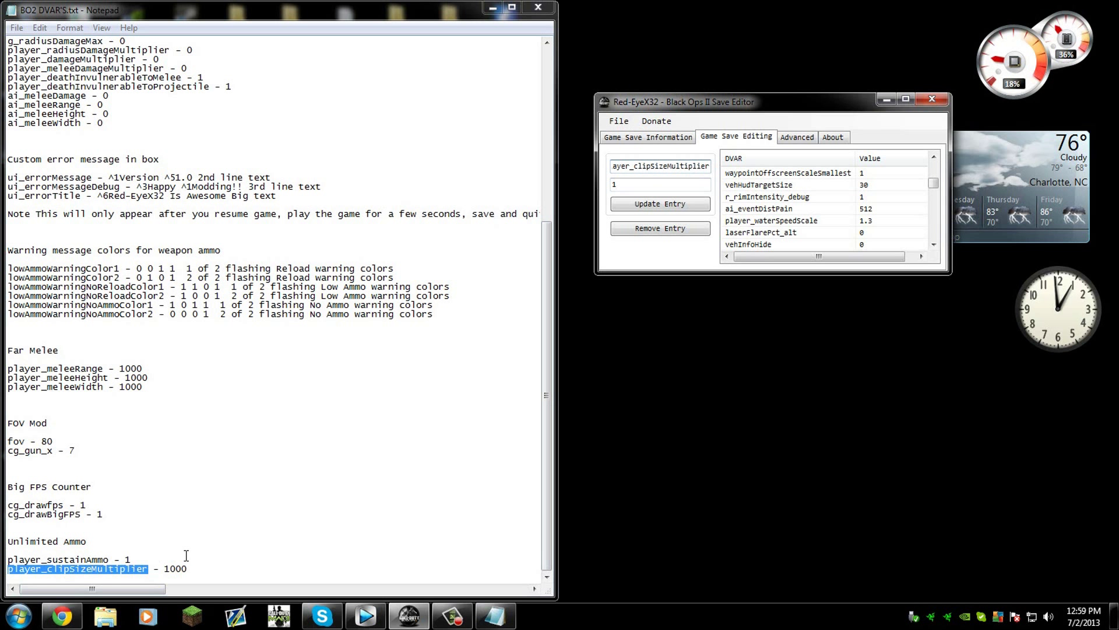
{"action": "double_click", "coordinate": [641, 185]}
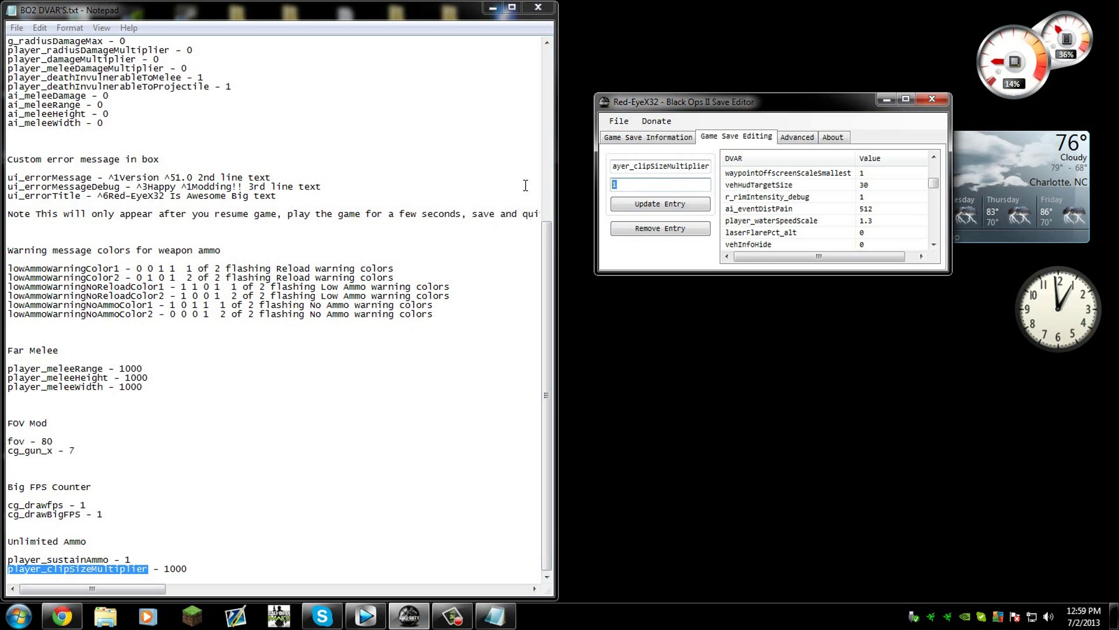
{"action": "type", "text": "30"}
{"action": "left_click", "coordinate": [636, 204]}
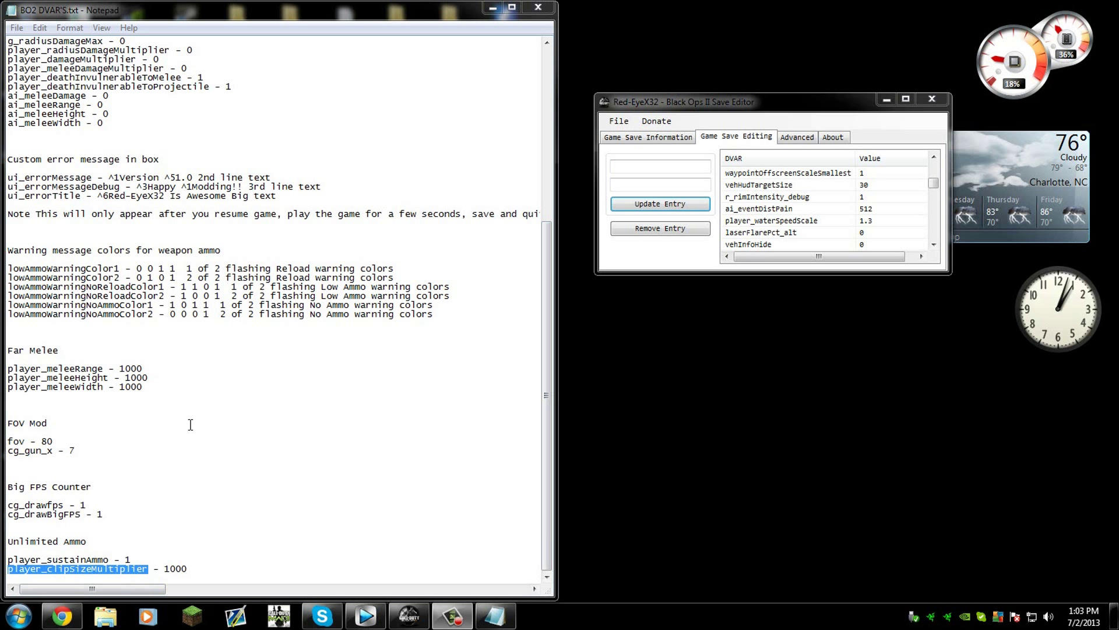
Add the g_player_maxhealth DVAR from the notes' Demi-God Mode section to the save with a value of 2000.
{"action": "left_click", "coordinate": [295, 407]}
{"action": "scroll", "coordinate": [293, 408], "scroll_direction": "up", "scroll_amount": 6}
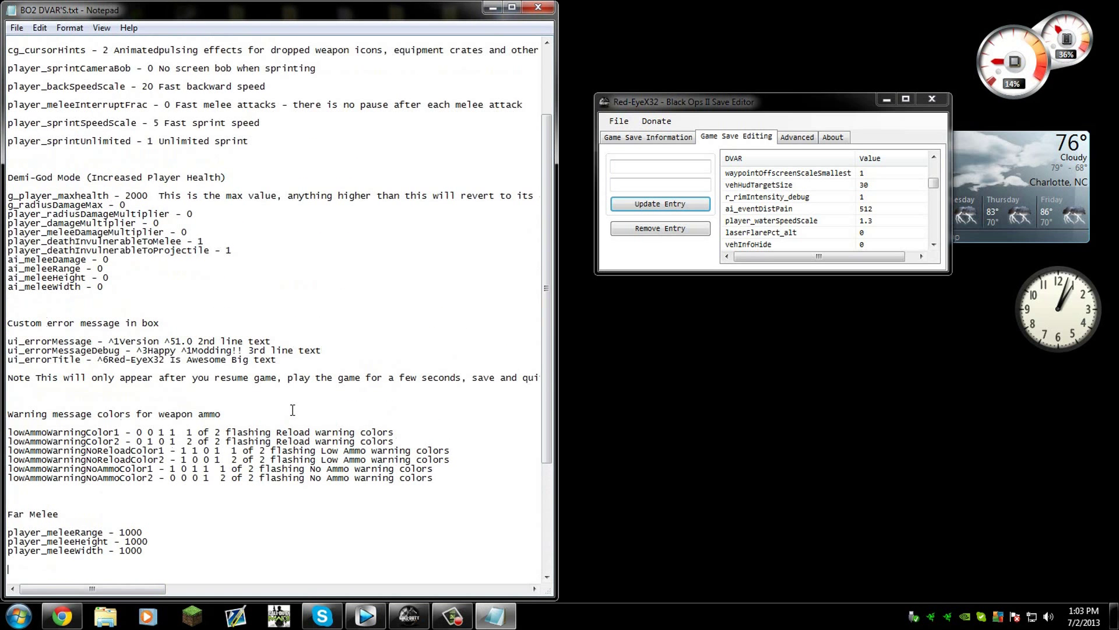
{"action": "scroll", "coordinate": [292, 410], "scroll_direction": "up", "scroll_amount": 4}
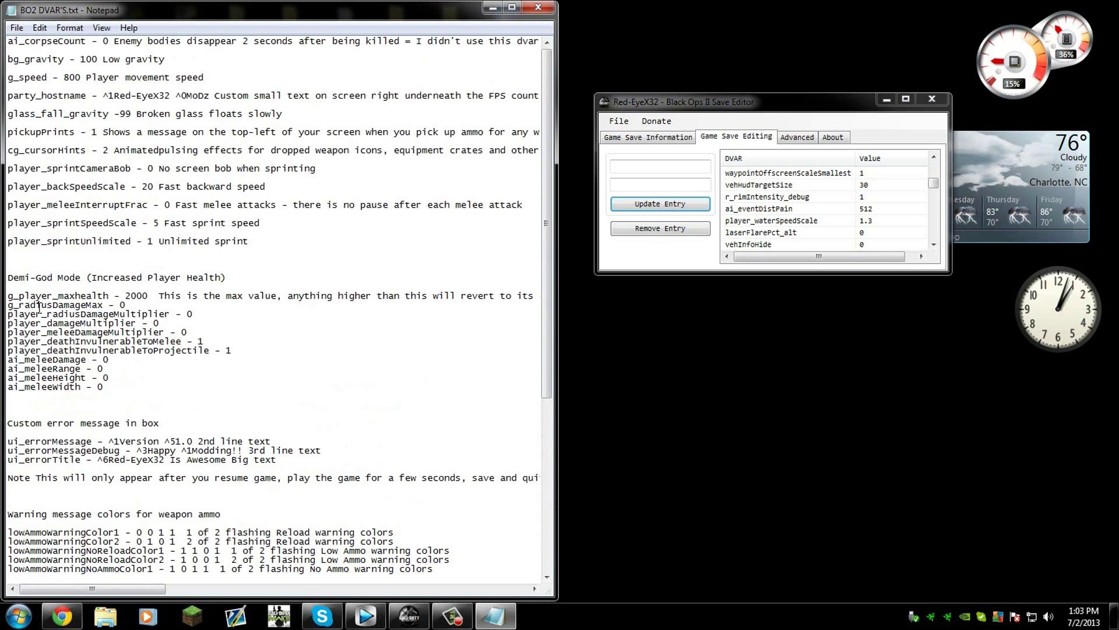
{"action": "left_click_drag", "start_coordinate": [8, 296], "coordinate": [108, 295]}
{"action": "right_click", "coordinate": [107, 294]}
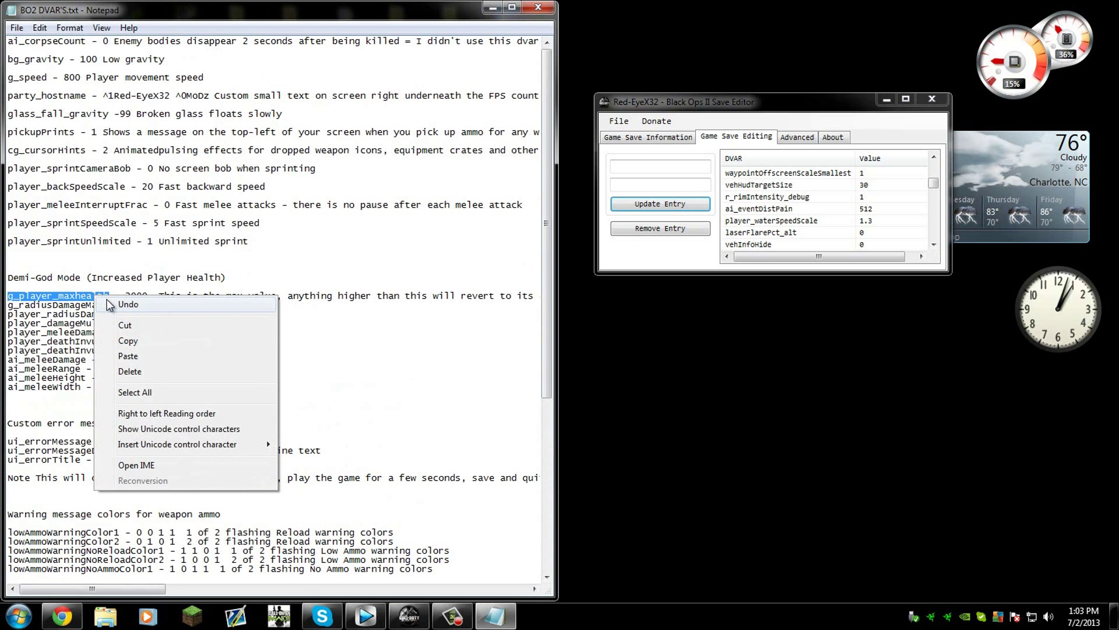
{"action": "left_click", "coordinate": [124, 343]}
{"action": "right_click", "coordinate": [649, 165]}
{"action": "left_click", "coordinate": [675, 224]}
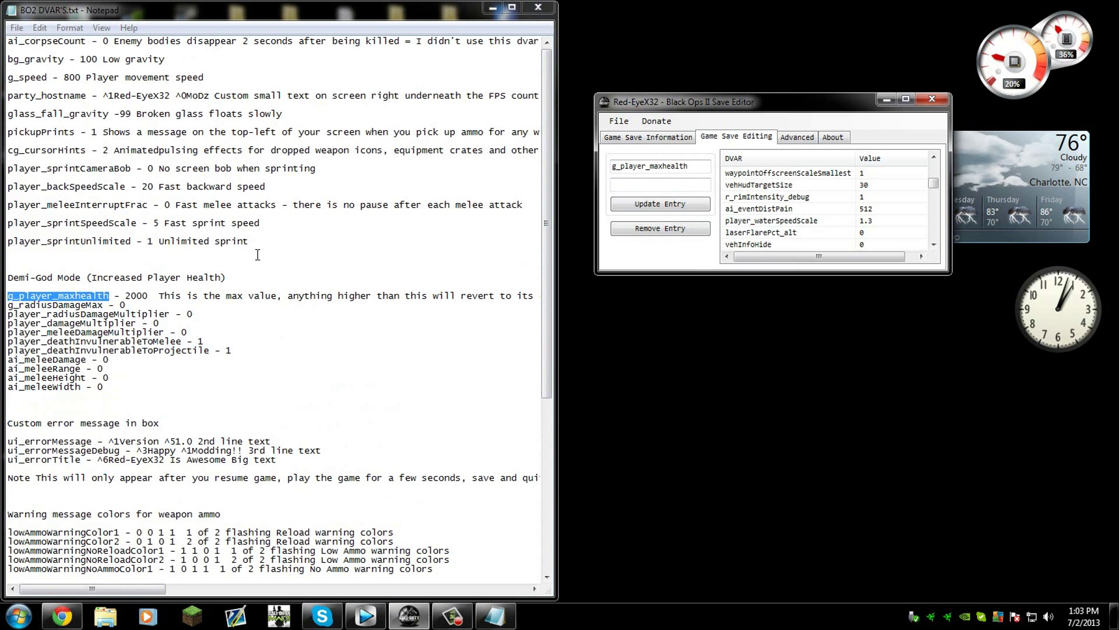
{"action": "left_click", "coordinate": [615, 186]}
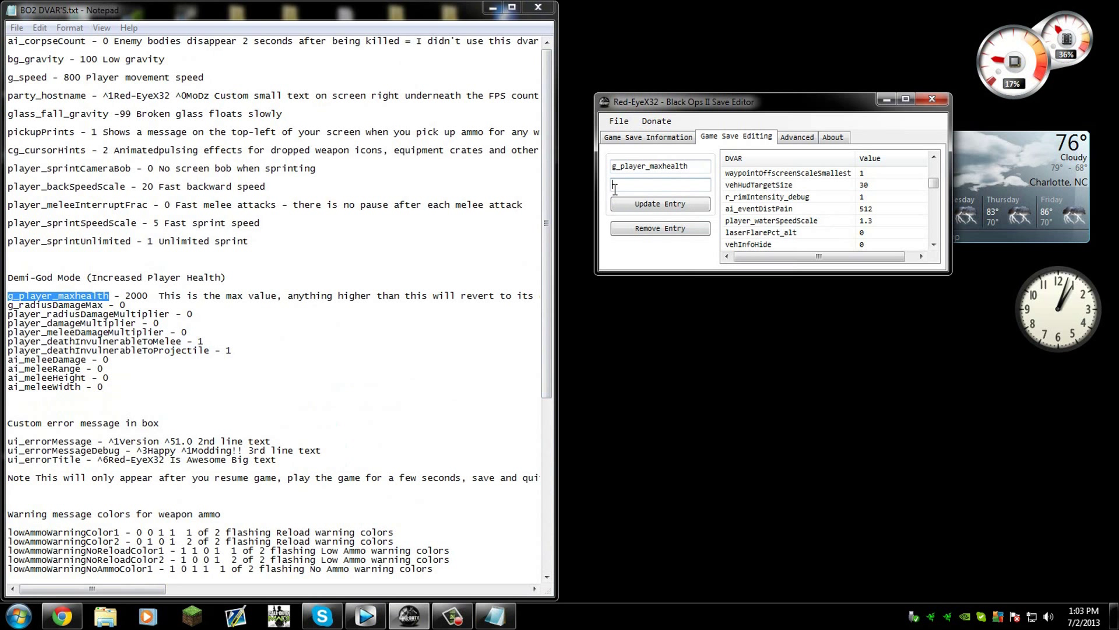
{"action": "type", "text": "300"}
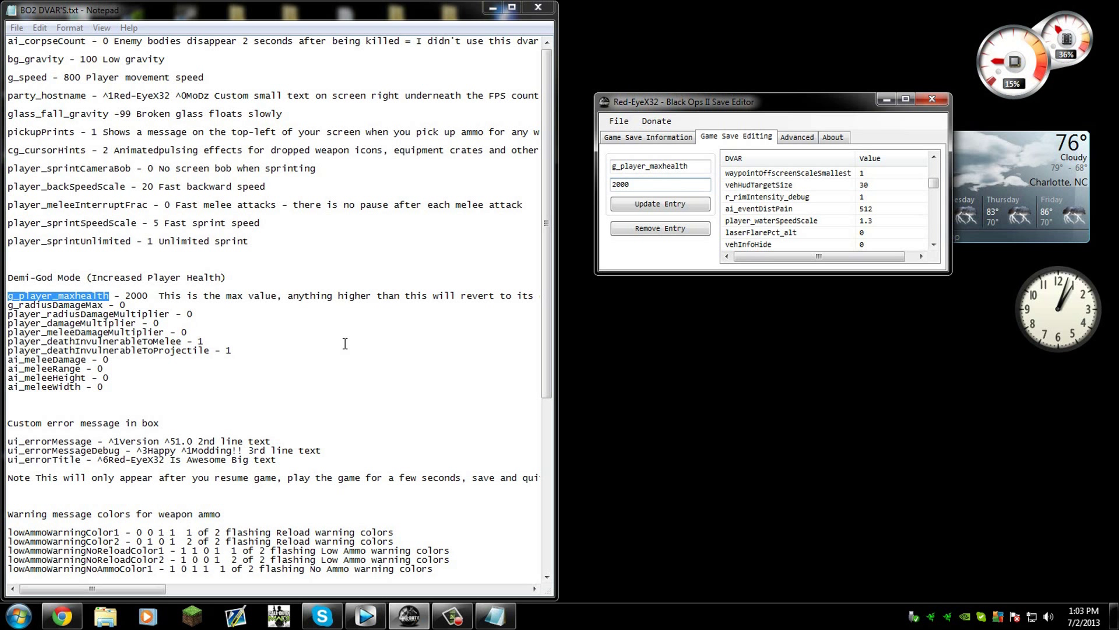
{"action": "left_click", "coordinate": [660, 203]}
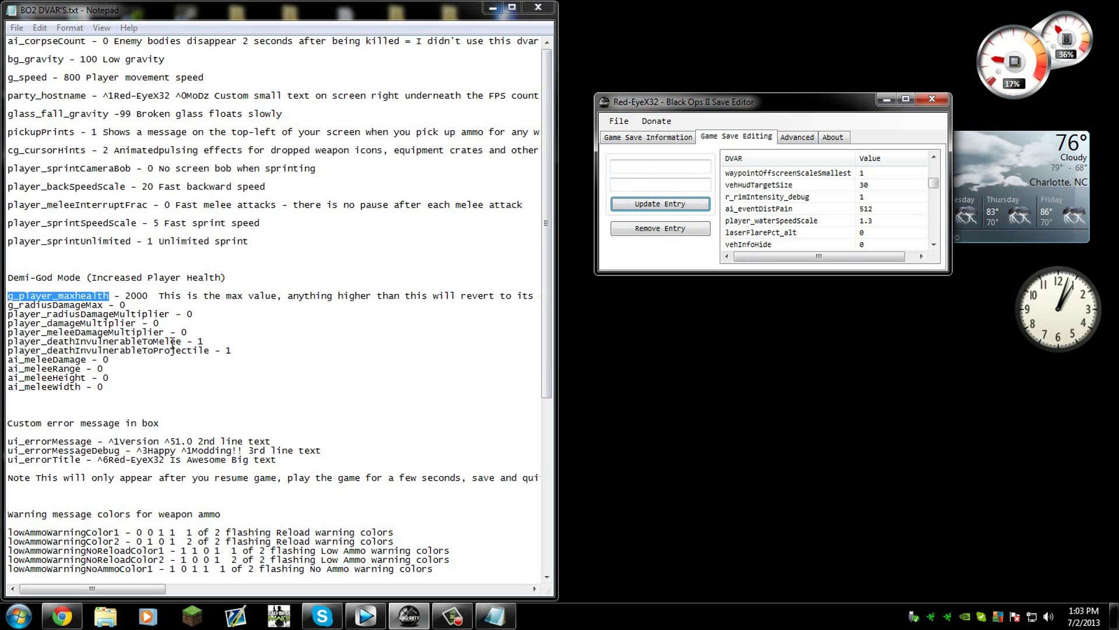
Add the player_deathInvulnerableToMelee DVAR from the Demi-God Mode notes to the save with a value of 1.
{"action": "left_click_drag", "start_coordinate": [180, 344], "coordinate": [7, 343]}
{"action": "right_click", "coordinate": [18, 344]}
{"action": "left_click", "coordinate": [50, 389]}
{"action": "right_click", "coordinate": [639, 168]}
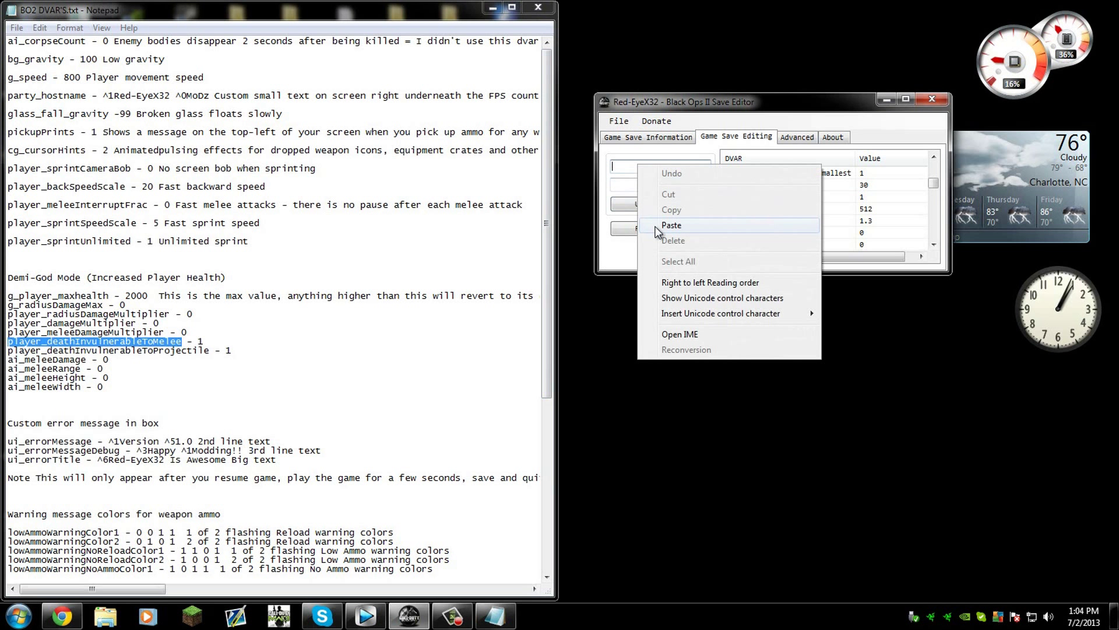
{"action": "left_click", "coordinate": [671, 226]}
{"action": "left_click", "coordinate": [649, 184]}
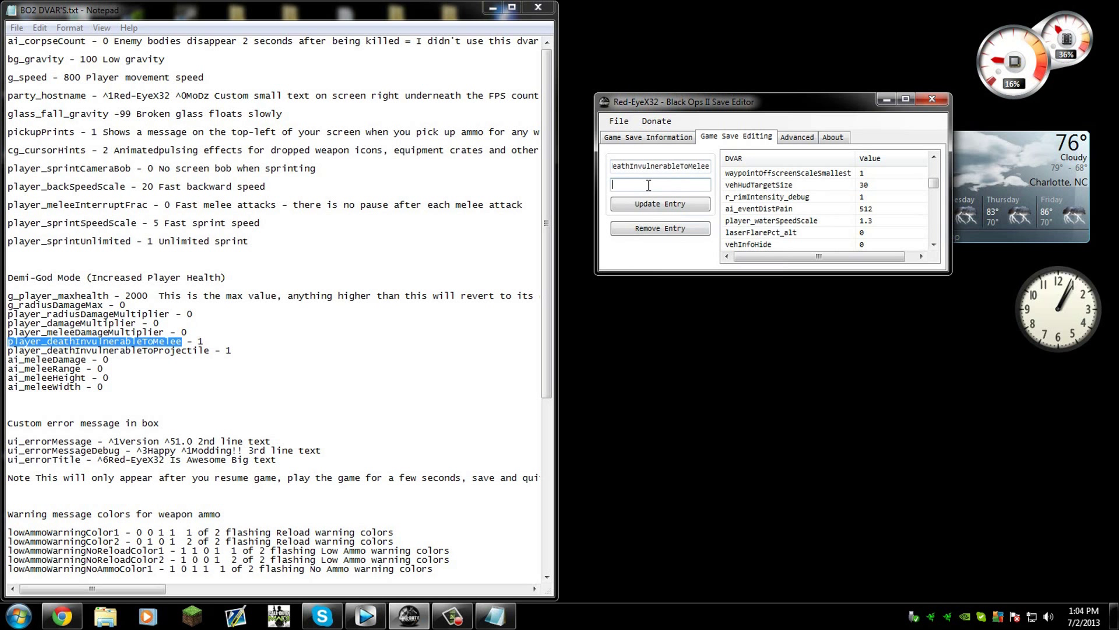
{"action": "type", "text": "1"}
{"action": "left_click", "coordinate": [657, 203]}
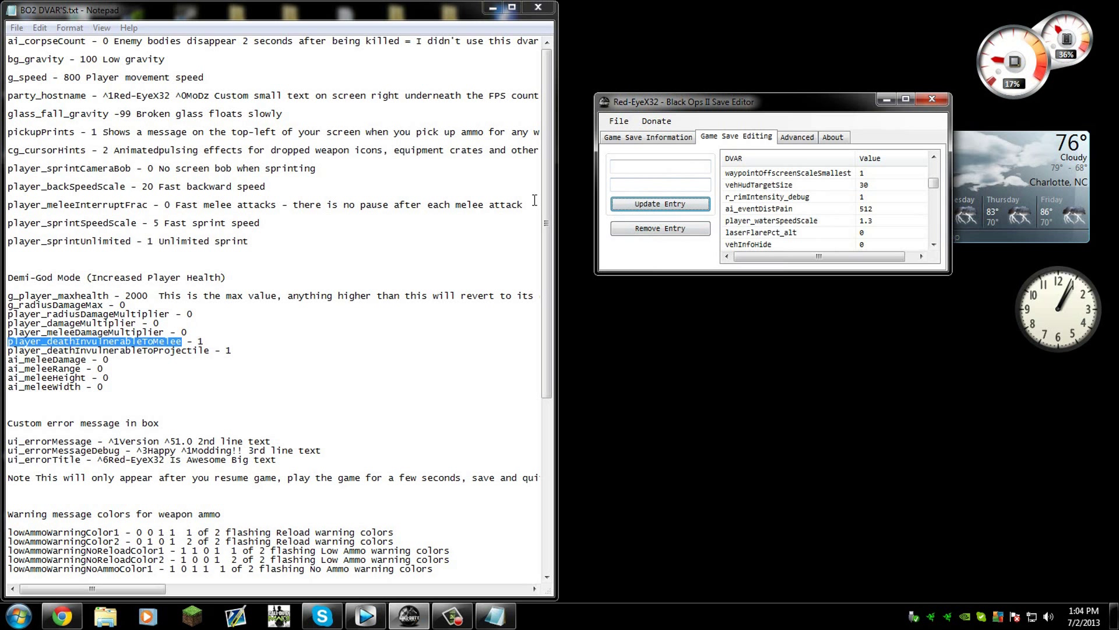
Add the player_deathInvulnerableToProjectile DVAR from the Demi-God Mode notes to the save with a value of 1.
{"action": "left_click_drag", "start_coordinate": [209, 351], "coordinate": [9, 350]}
{"action": "right_click", "coordinate": [9, 350]}
{"action": "left_click", "coordinate": [40, 389]}
{"action": "left_click", "coordinate": [621, 167]}
{"action": "right_click", "coordinate": [621, 168]}
{"action": "left_click", "coordinate": [635, 227]}
{"action": "left_click", "coordinate": [639, 184]}
{"action": "left_click", "coordinate": [641, 211]}
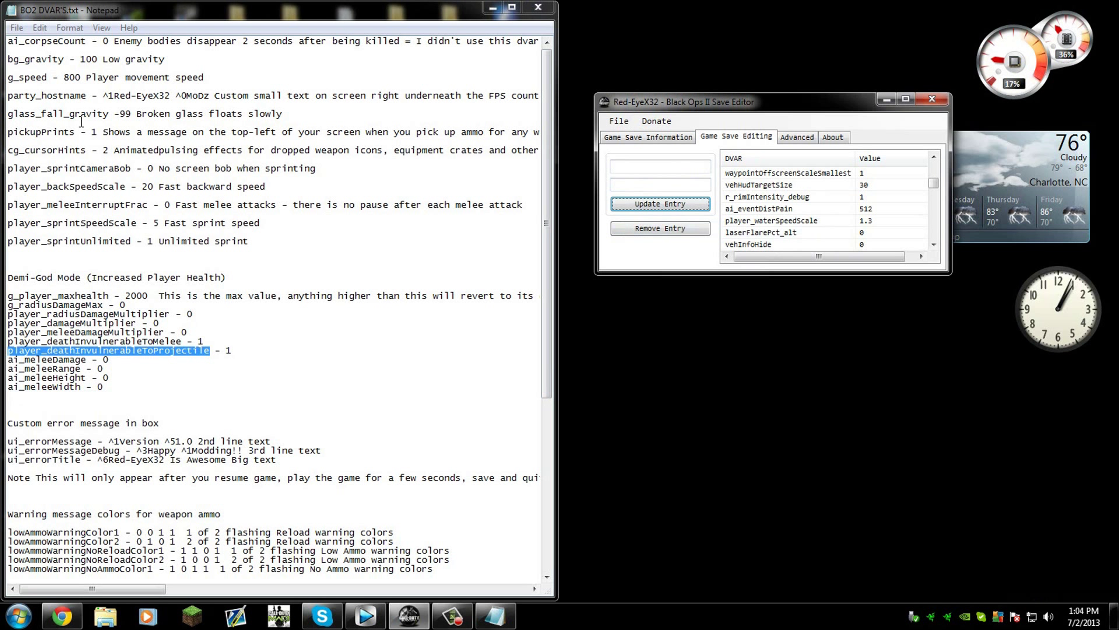
Add the g_speed DVAR to the save with a value of 500.
{"action": "left_click", "coordinate": [694, 167]}
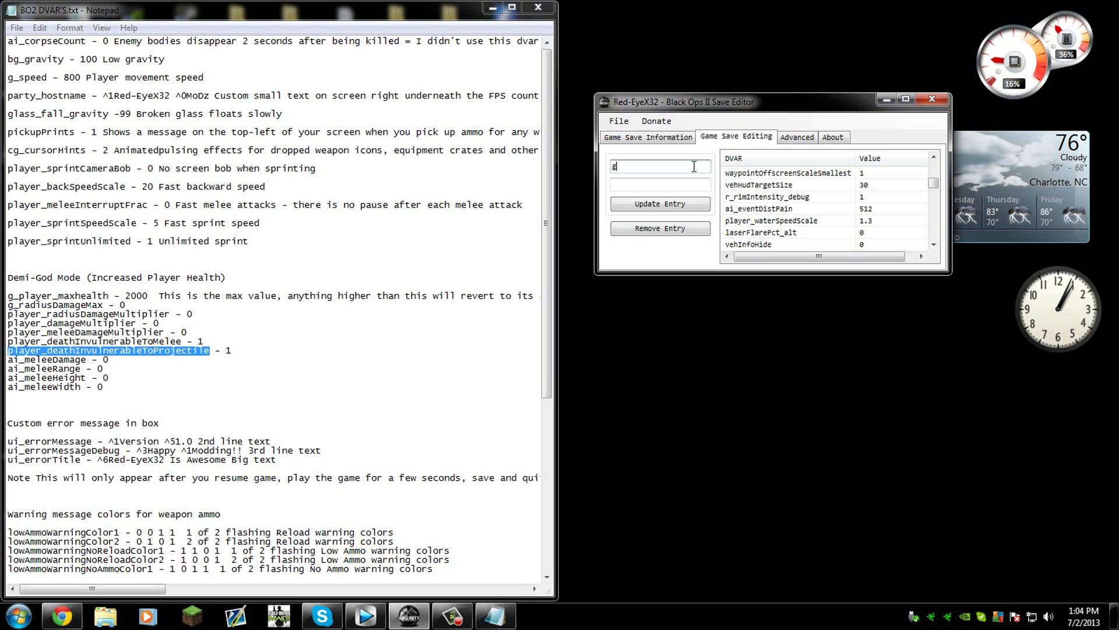
{"action": "type", "text": "g_speed"}
{"action": "key", "text": "Tab"}
{"action": "type", "text": "500"}
{"action": "left_click", "coordinate": [666, 204]}
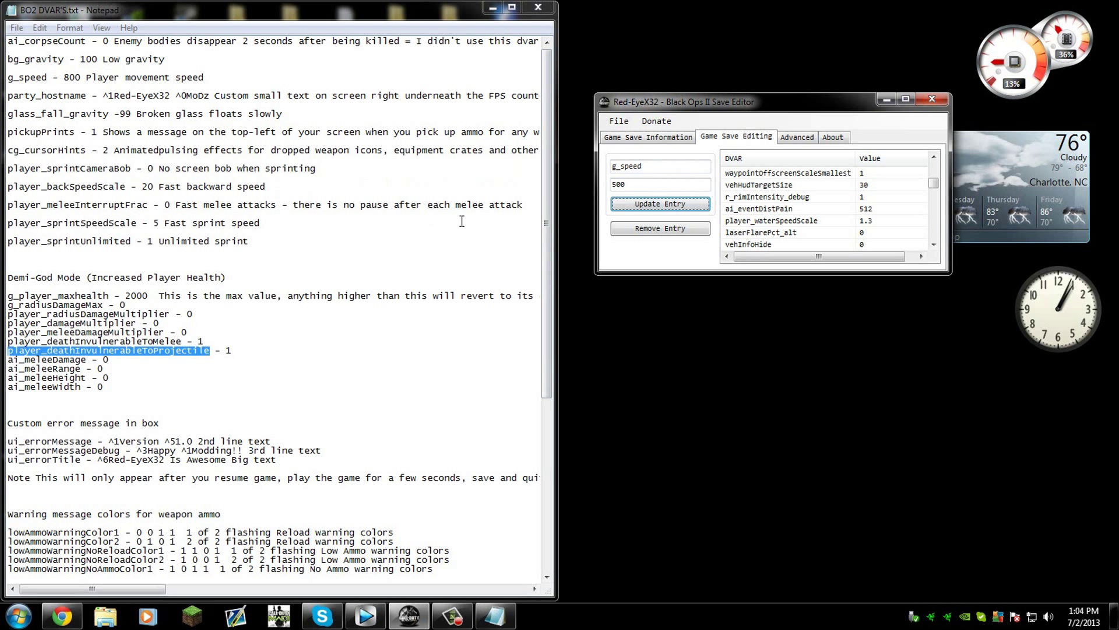
Close the BO2 DVAR'S.txt notes without saving changes.
{"action": "left_click_drag", "start_coordinate": [548, 199], "coordinate": [510, 396]}
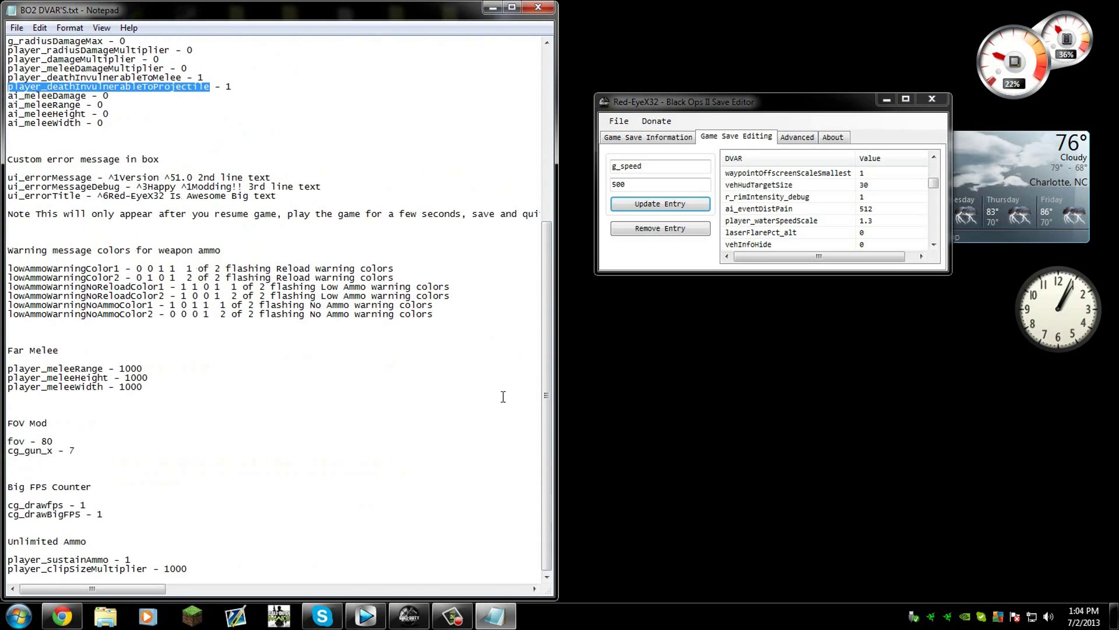
{"action": "left_click", "coordinate": [523, 11]}
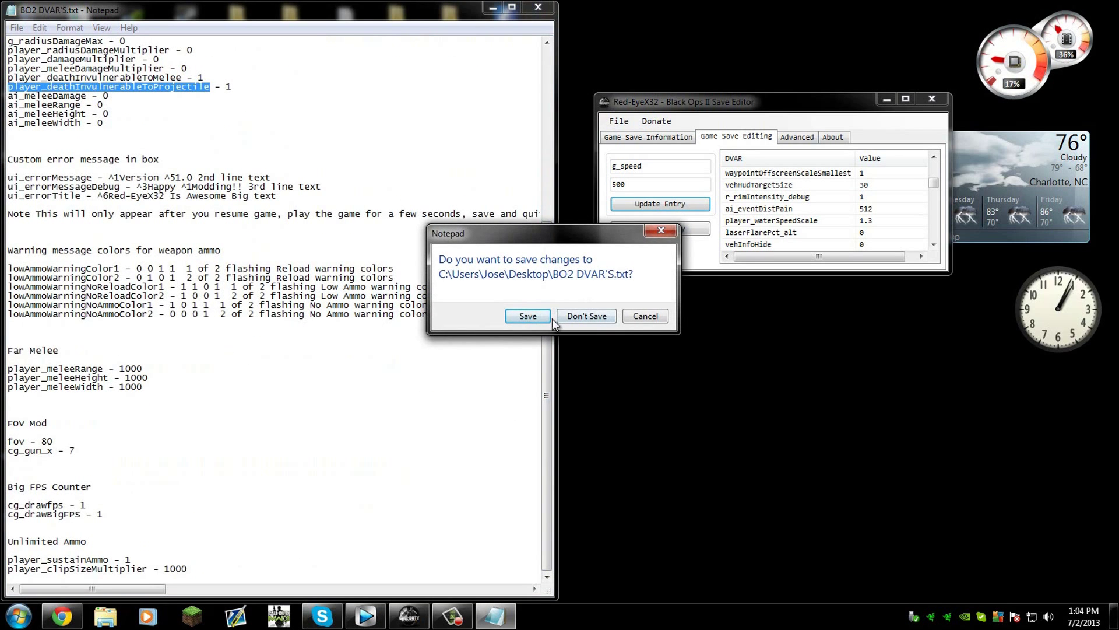
{"action": "left_click", "coordinate": [566, 321]}
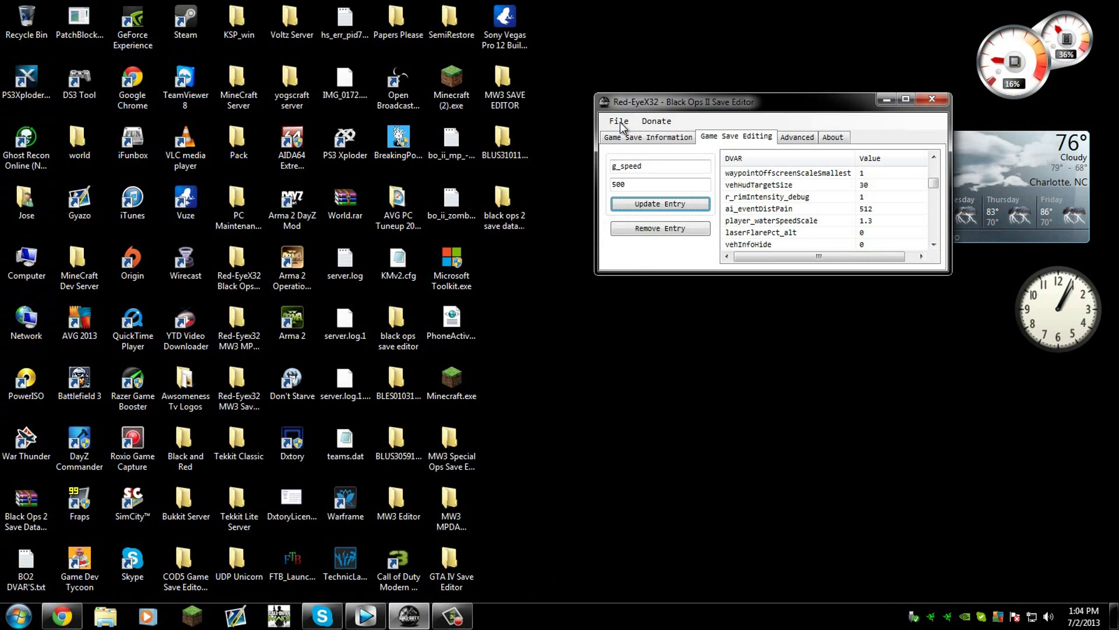
Save the modified Black Ops II game save and dismiss the confirmation.
{"action": "left_click", "coordinate": [619, 120]}
{"action": "left_click", "coordinate": [629, 155]}
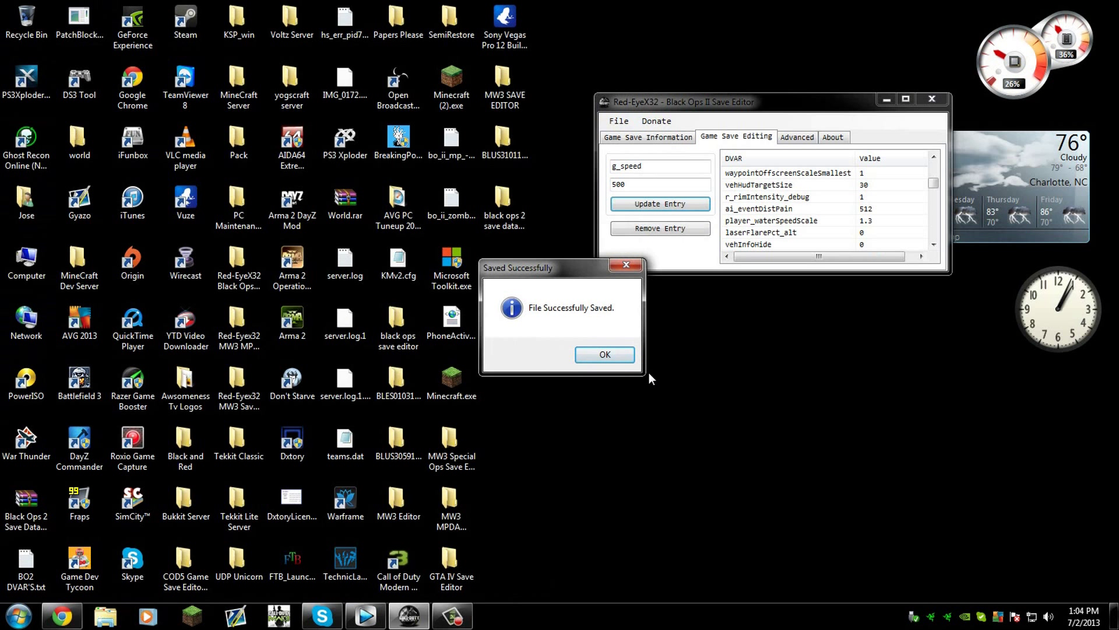
{"action": "left_click", "coordinate": [604, 355]}
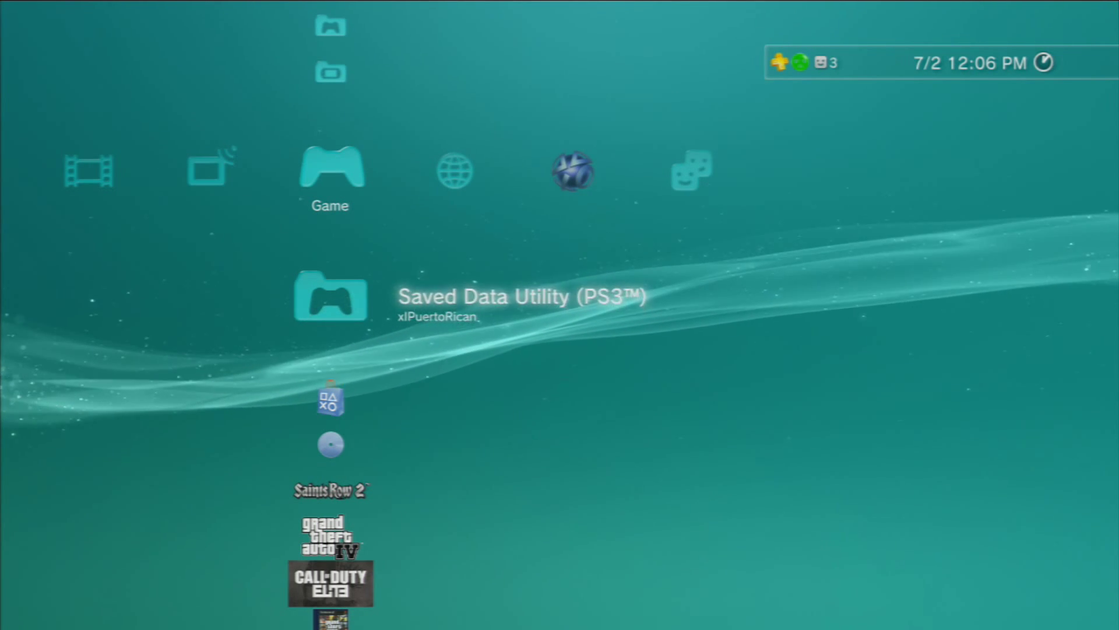
{"action": "key", "text": "Up"}
{"action": "key", "text": "Down"}
{"action": "key", "text": "Right"}
{"action": "key", "text": "Left"}
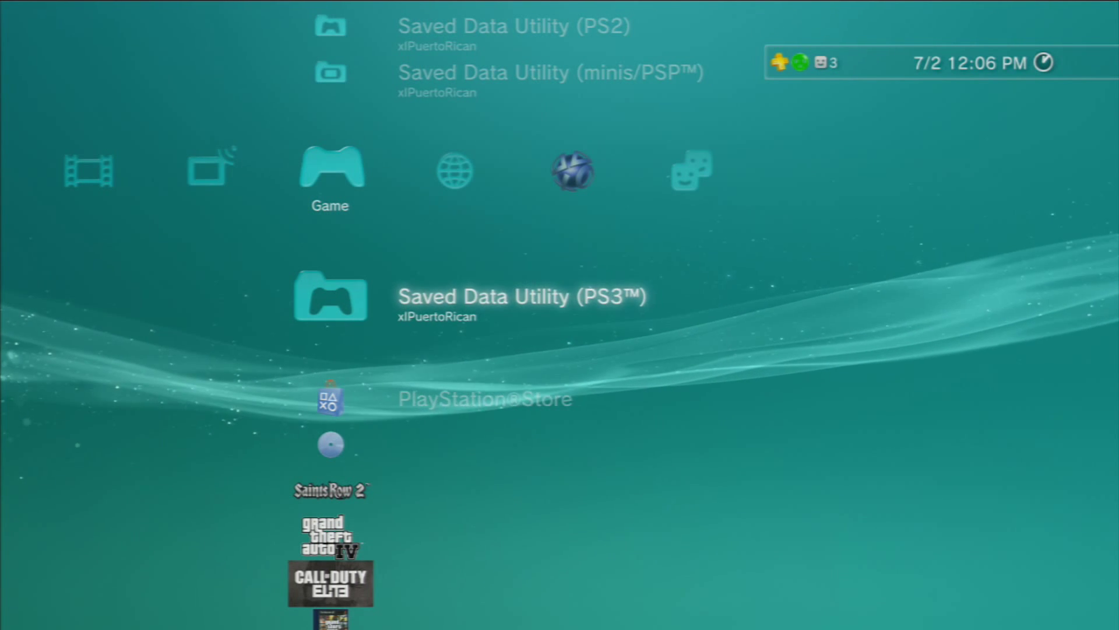
Copy the Call of Duty: Black Ops II (BLUS31011) save from the USB device to the PS3, overwriting the existing saved data.
{"action": "key", "text": "Return"}
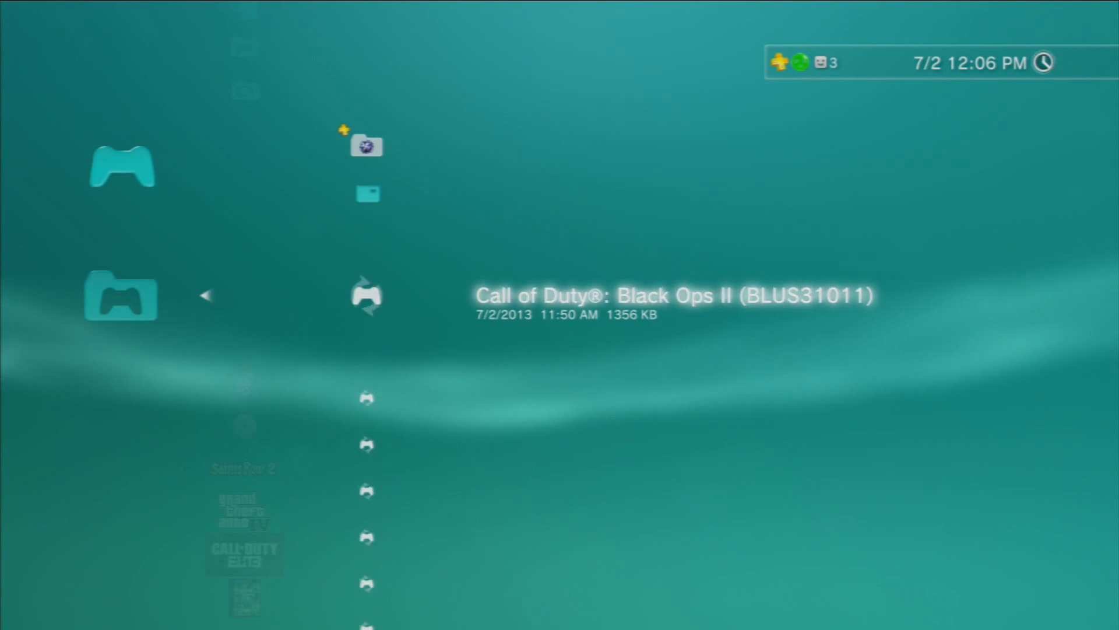
{"action": "key", "text": "Up"}
{"action": "key", "text": "Return"}
{"action": "key", "text": "Up"}
{"action": "key", "text": "Up"}
{"action": "key", "text": "Menu"}
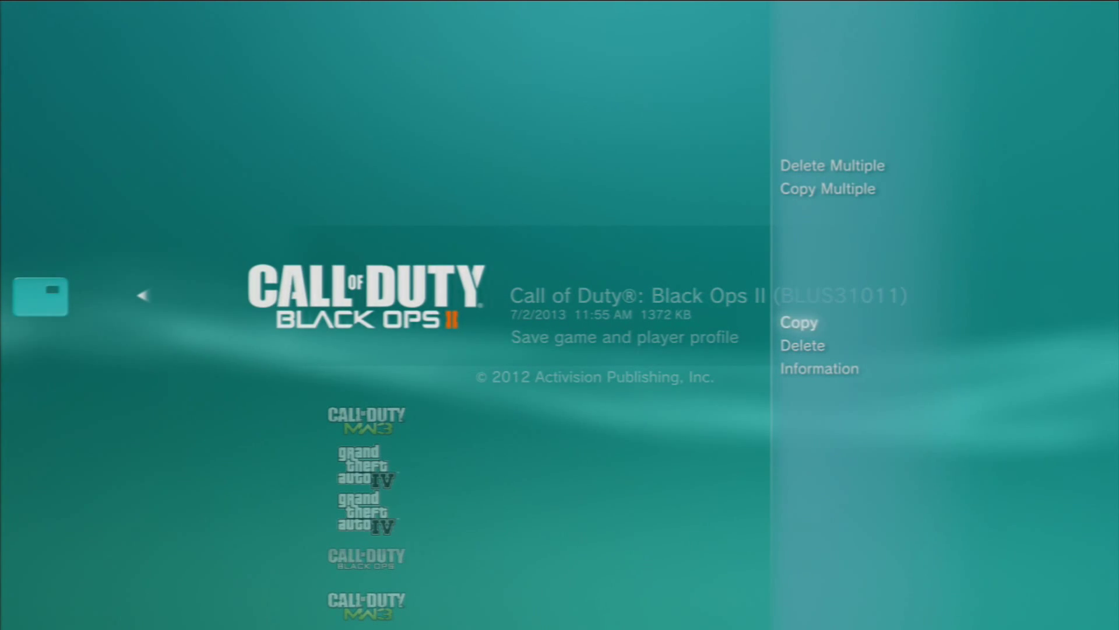
{"action": "key", "text": "Return"}
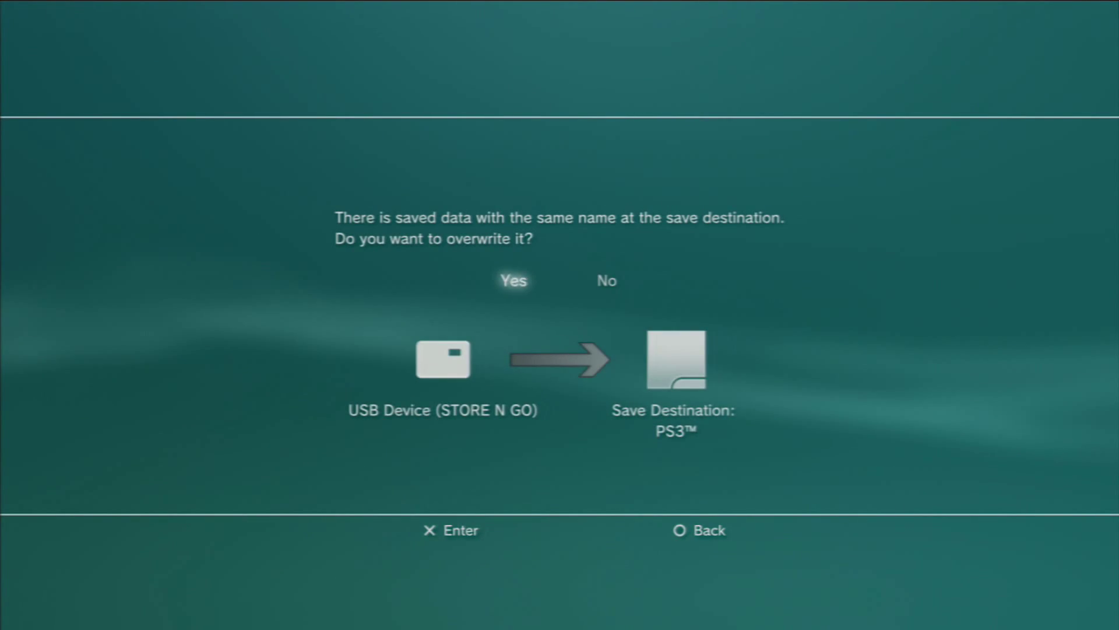
{"action": "key", "text": "Return"}
{"action": "key", "text": "Return"}
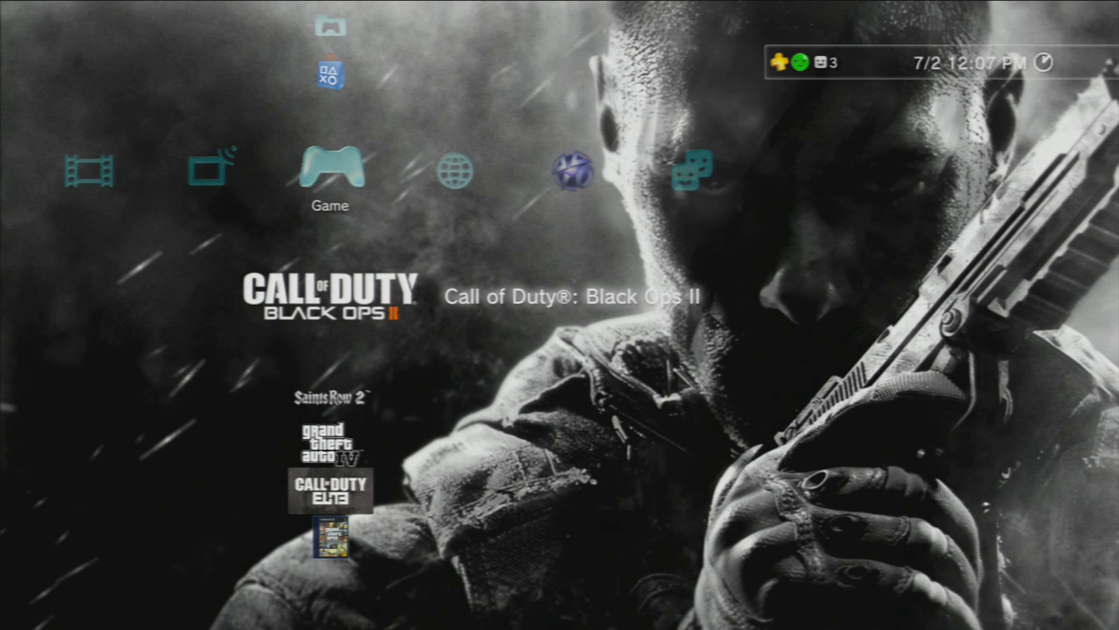
Go to the Friends category and highlight the account's own profile card.
{"action": "key", "text": "Right"}
{"action": "key", "text": "Right"}
{"action": "key", "text": "Right"}
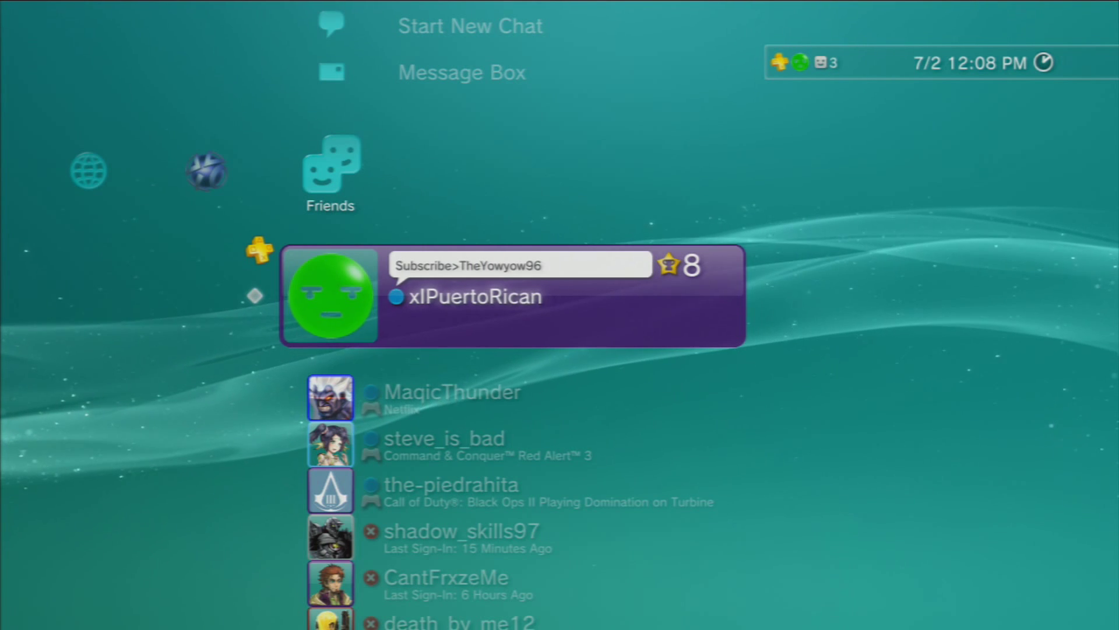
{"action": "key", "text": "Down"}
{"action": "key", "text": "Up"}
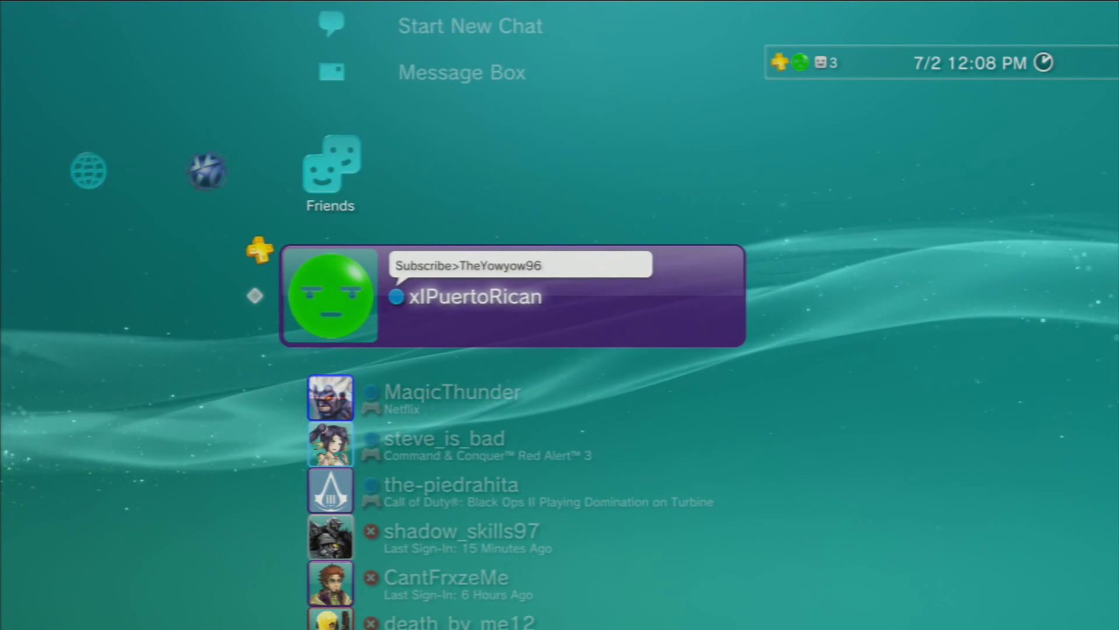